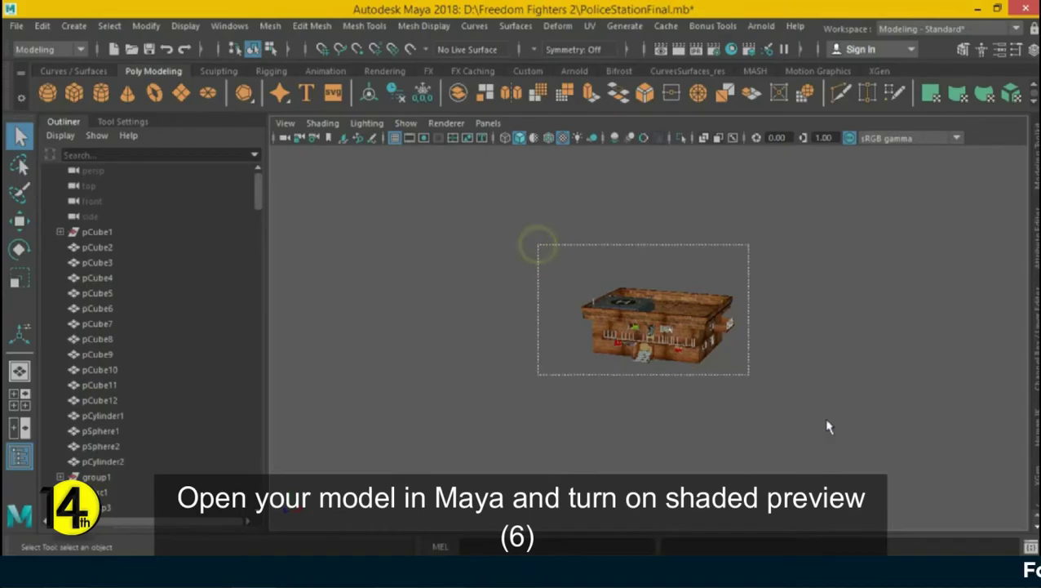
Inspect the textured entrance, stairs and interior reception area up close.
drag(827, 426, 813, 396)
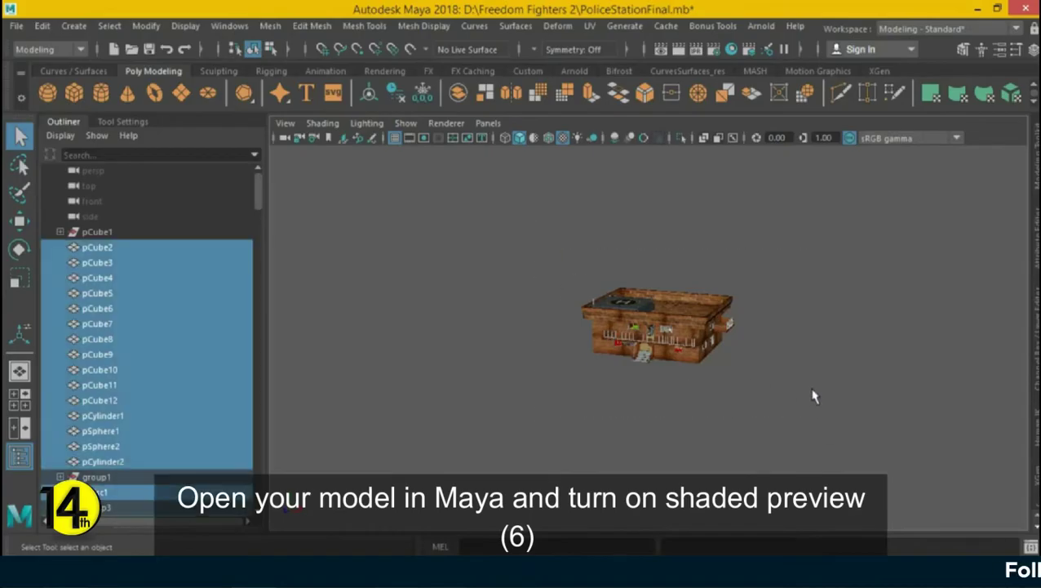
click(826, 344)
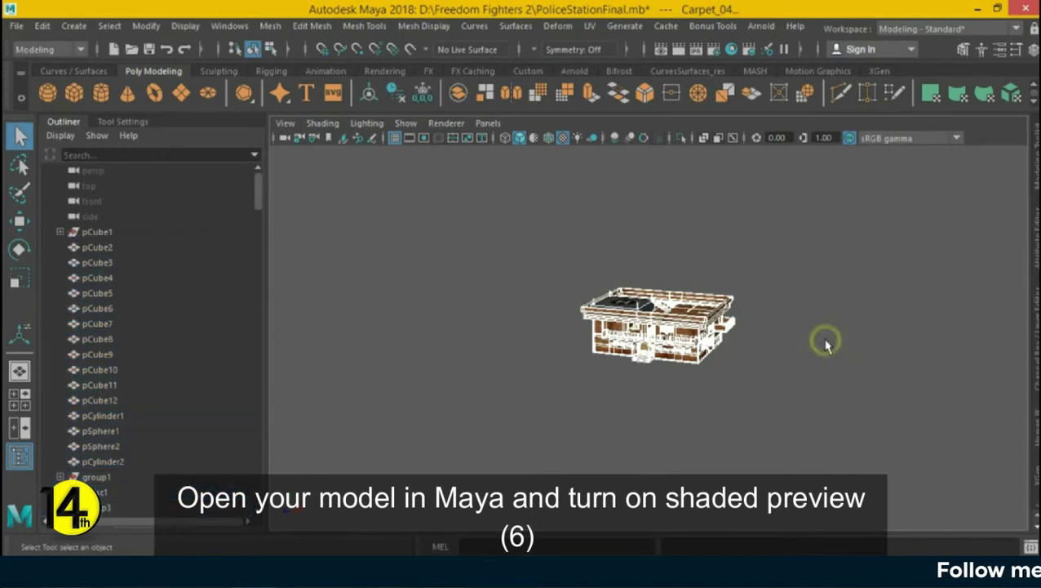
mouse_move(836, 343)
alt+mouse_down()
mouse_move(569, 432)
mouse_move(314, 449)
mouse_move(232, 434)
mouse_move(730, 408)
alt+mouse_up()
mouse_move(849, 384)
alt+mouse_down()
mouse_move(465, 381)
mouse_move(493, 379)
alt+mouse_up()
mouse_move(492, 379)
alt+right_down()
mouse_move(615, 362)
mouse_move(724, 443)
alt+right_up()
mouse_move(724, 443)
alt+mouse_down()
mouse_move(813, 418)
mouse_move(744, 435)
mouse_move(463, 330)
mouse_move(629, 347)
alt+mouse_up()
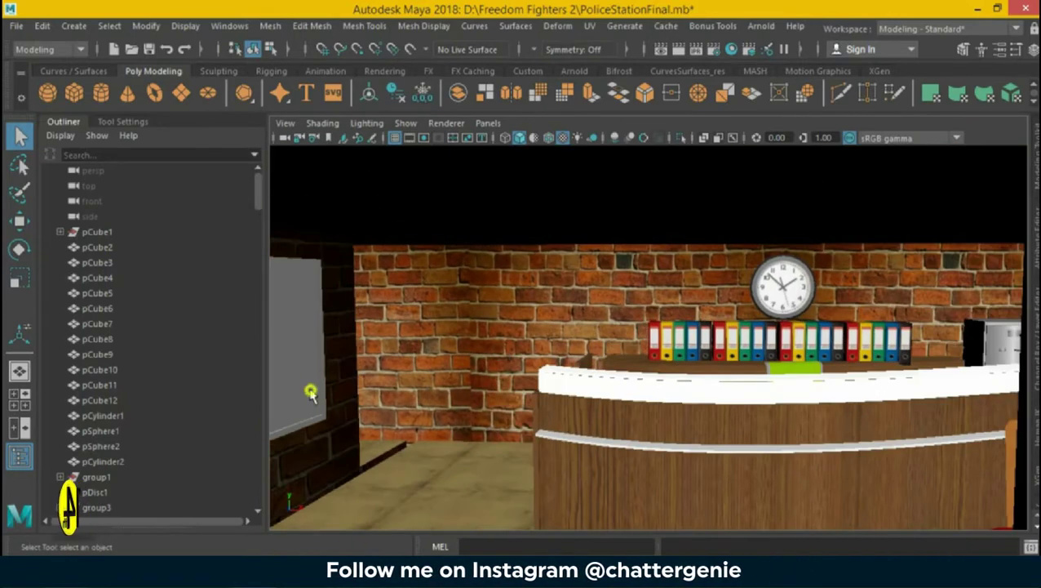
click(70, 479)
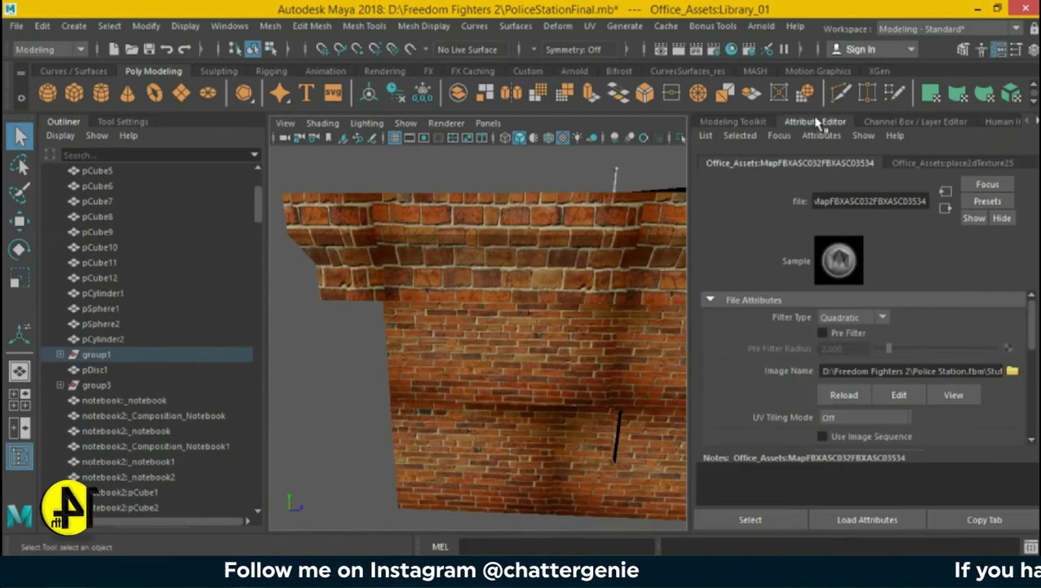
click(814, 121)
Zoom out and orbit to check the brick walls and station front textures.
mouse_move(639, 272)
alt+mouse_down()
mouse_move(809, 309)
mouse_move(777, 321)
mouse_move(745, 392)
mouse_move(583, 255)
mouse_move(734, 344)
alt+mouse_up()
scroll(745, 393, up, 2)
scroll(745, 393, up, 2)
scroll(597, 262, up, 1)
scroll(734, 344, down, 3)
scroll(809, 354, down, 2)
alt+drag(809, 353, 762, 344)
alt+middle_drag(762, 343, 683, 285)
mouse_move(682, 286)
alt+mouse_down()
mouse_move(734, 326)
mouse_move(694, 351)
alt+mouse_up()
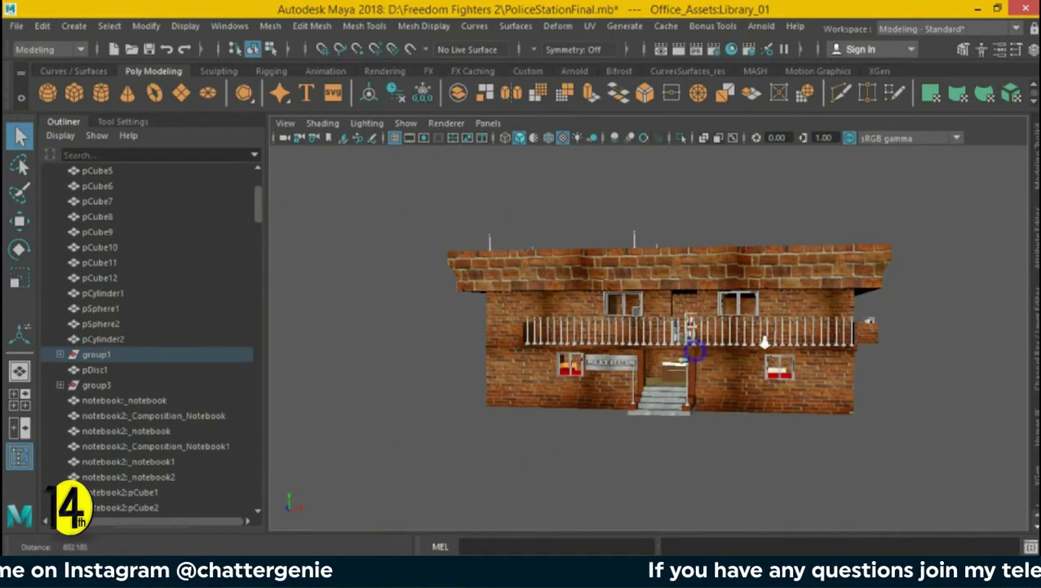
scroll(955, 352, up, 3)
scroll(880, 365, up, 2)
scroll(873, 351, down, 2)
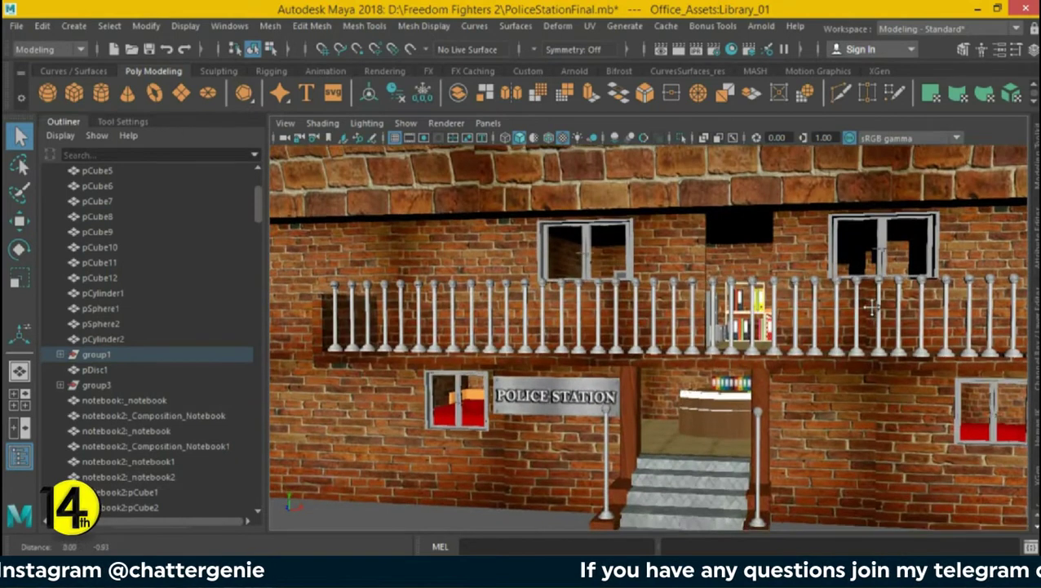
scroll(832, 327, down, 2)
scroll(790, 304, down, 2)
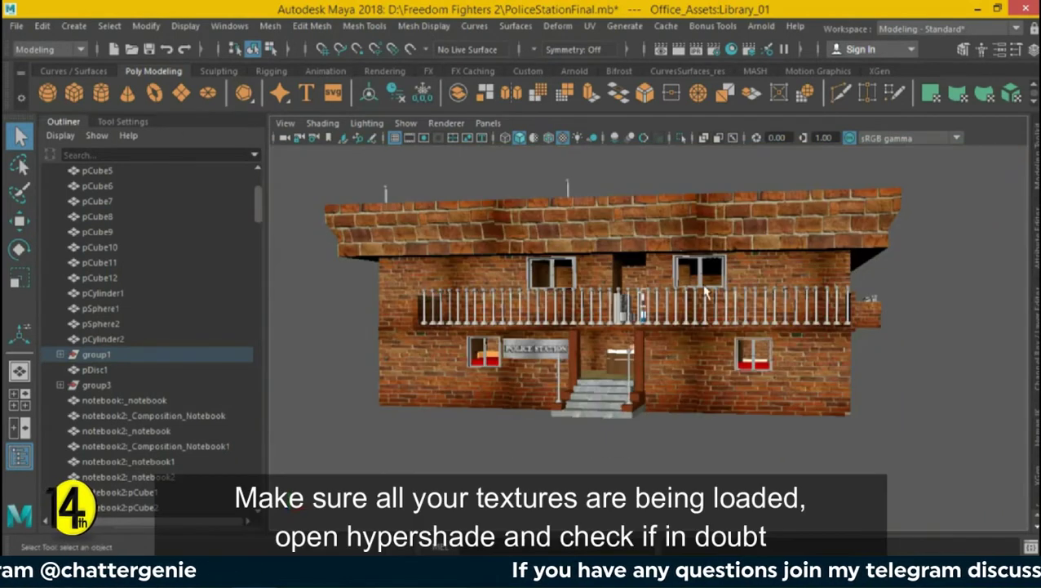
alt+middle_drag(741, 328, 753, 357)
scroll(159, 242, up, 3)
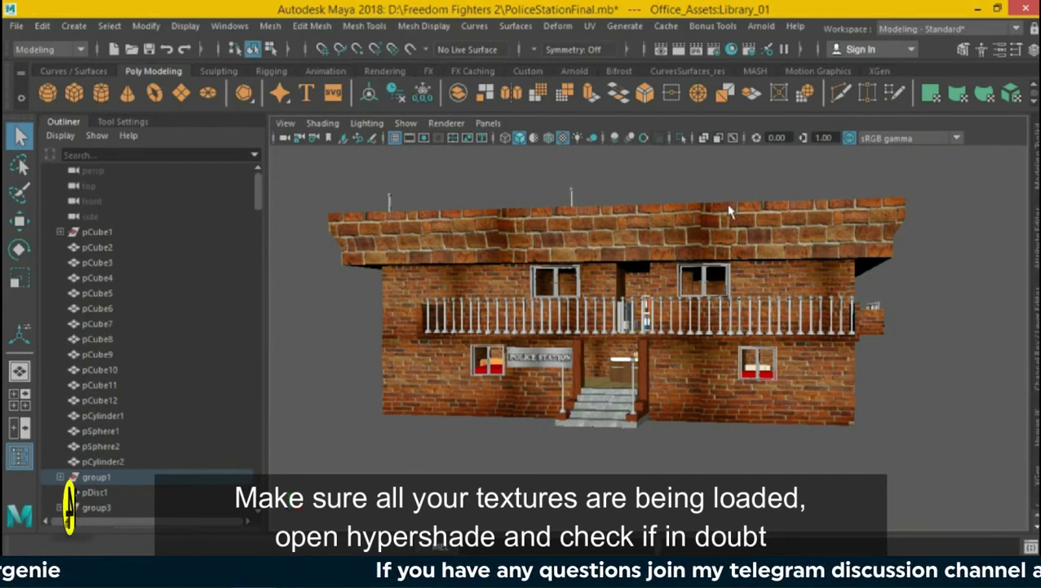
Frame the whole police station and marquee-select all of its parts.
alt+right_drag(730, 210, 351, 180)
drag(327, 154, 938, 466)
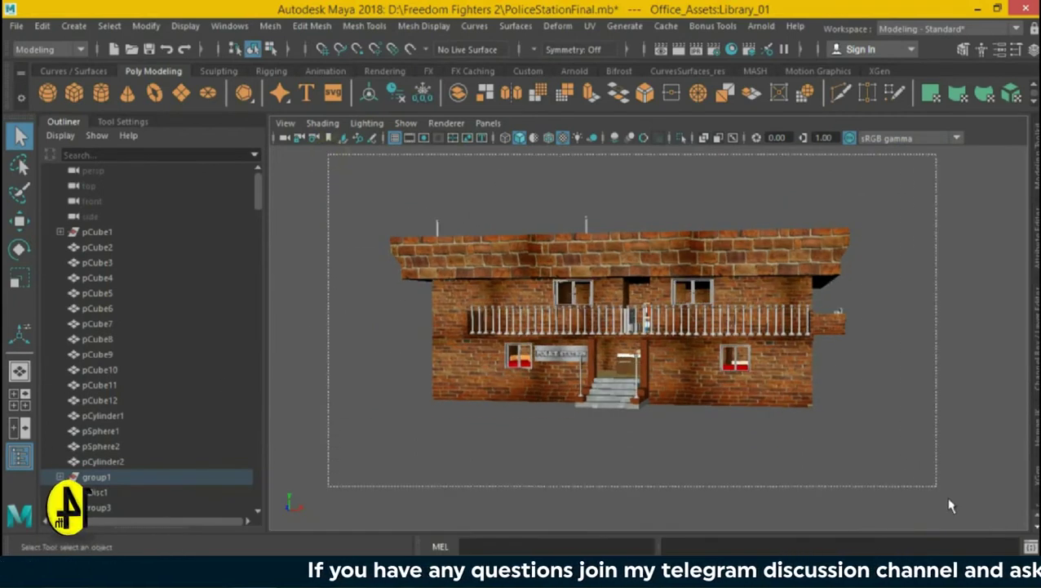
mouse_move(867, 360)
alt+mouse_down()
mouse_move(951, 345)
mouse_move(897, 365)
mouse_move(975, 363)
mouse_move(942, 352)
mouse_move(916, 360)
alt+mouse_up()
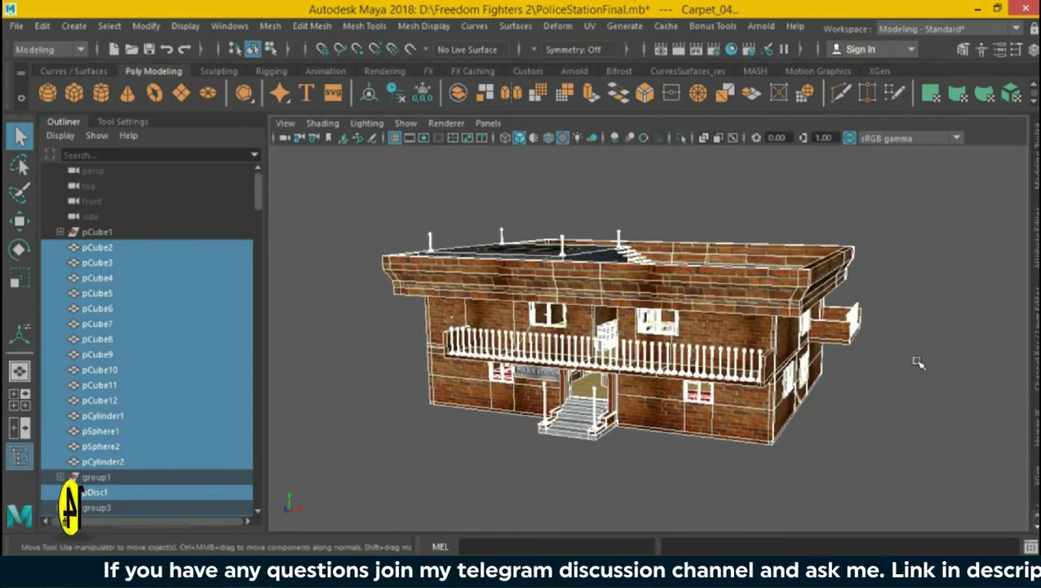
Activate the Move tool and choose File > Export All for the whole scene.
key(w)
scroll(747, 363, up, 2)
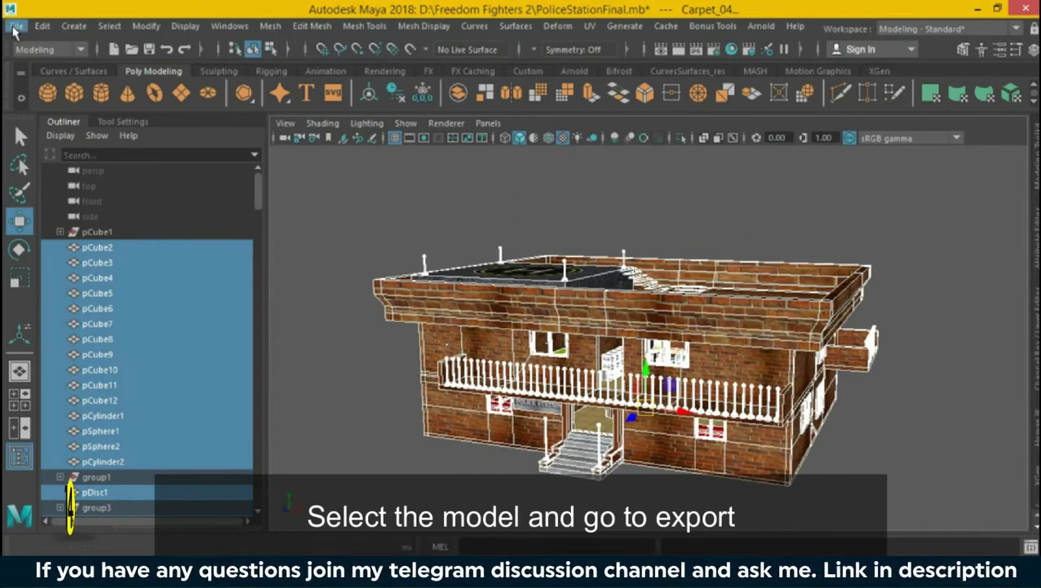
click(16, 27)
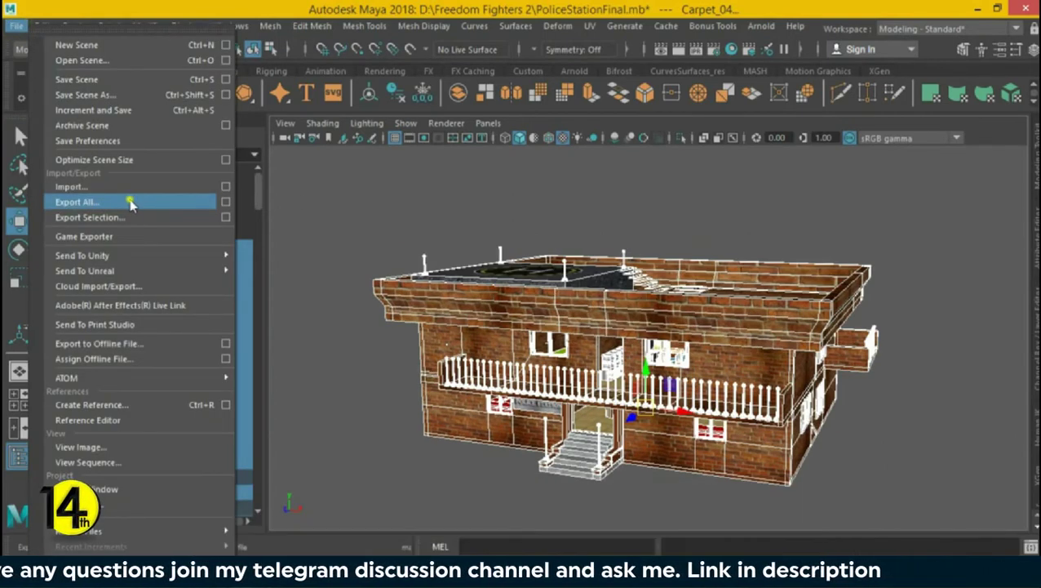
click(129, 200)
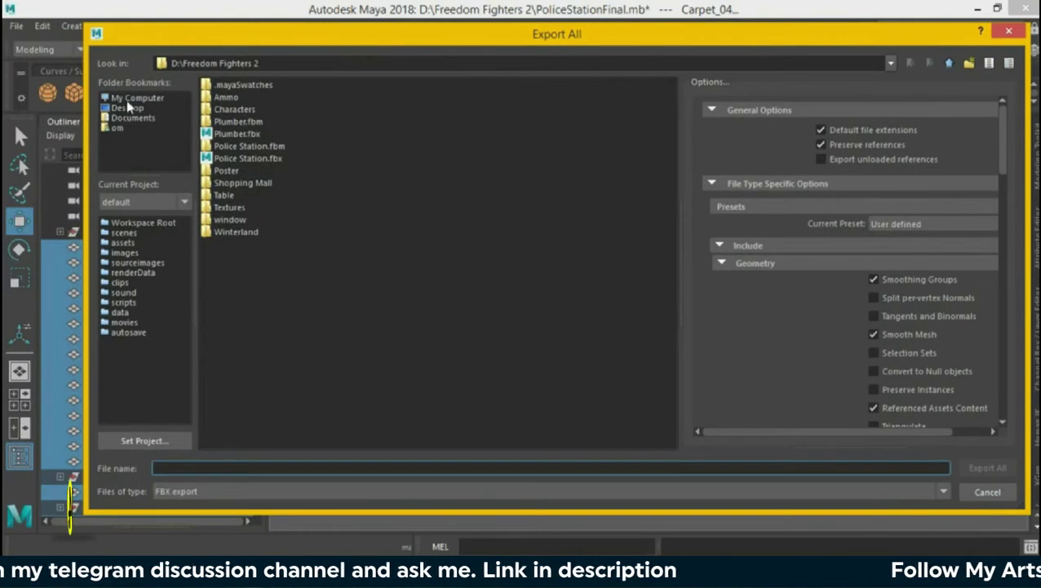
Create a new Police Station folder on the Desktop and set the file type to FBX export.
click(131, 108)
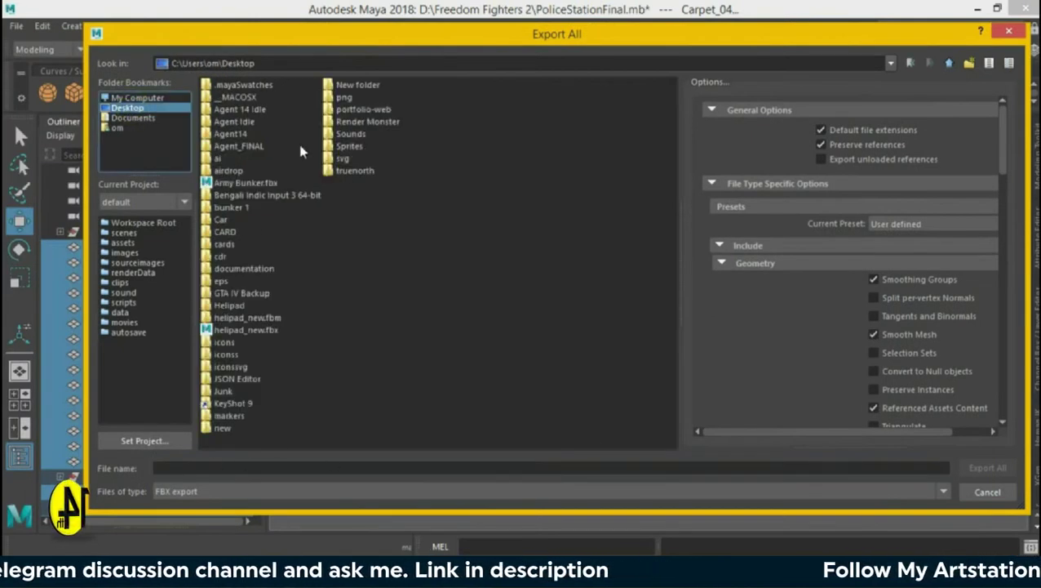
click(967, 65)
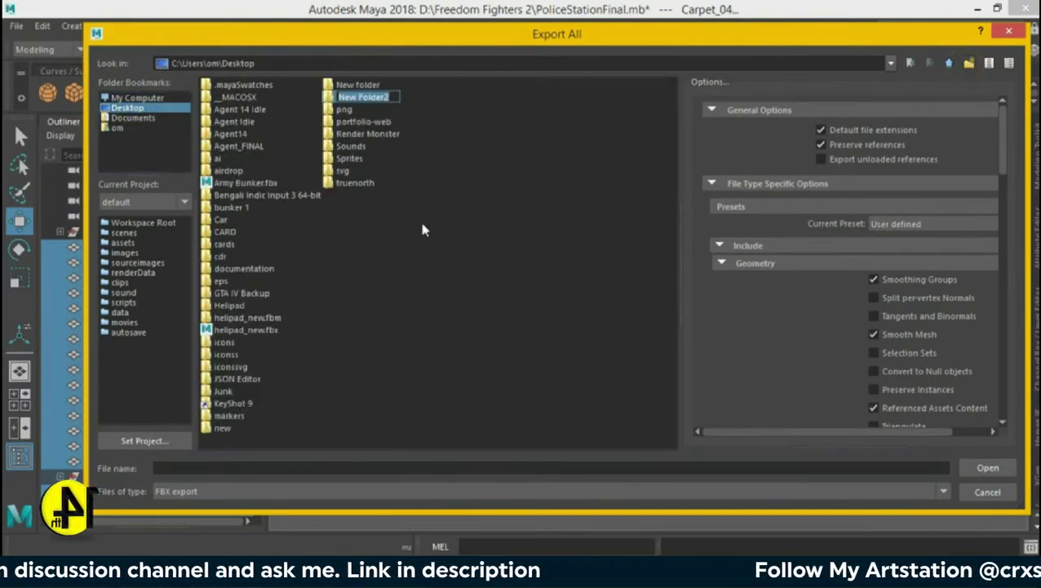
text(Police Station)
key(Return)
key(Return)
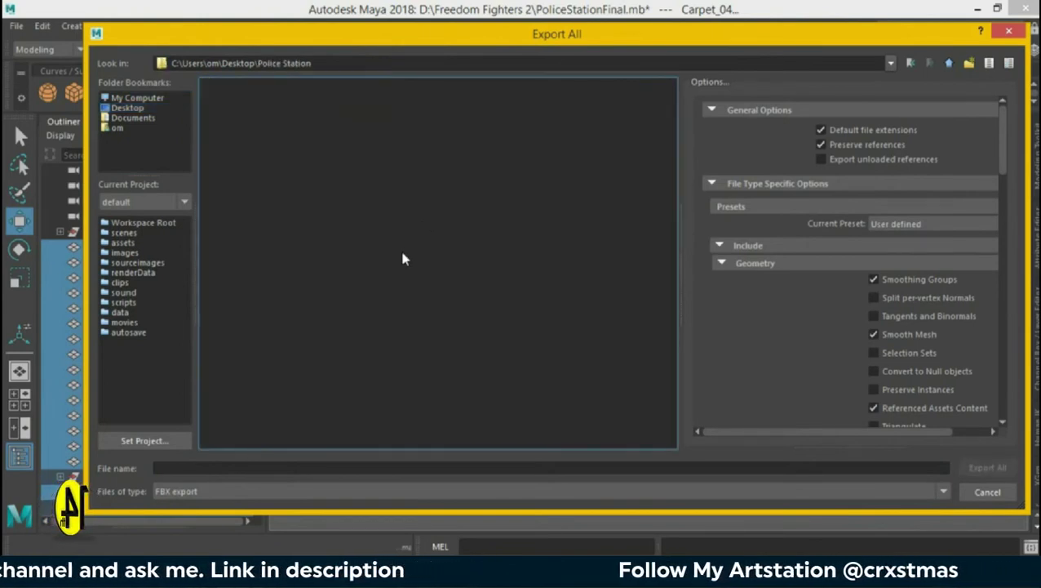
click(204, 494)
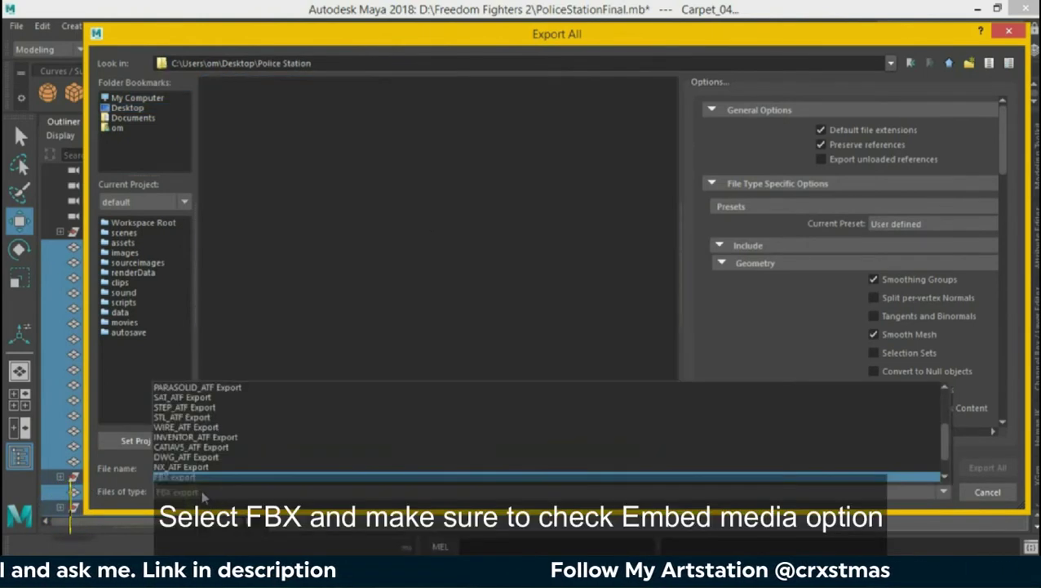
click(178, 479)
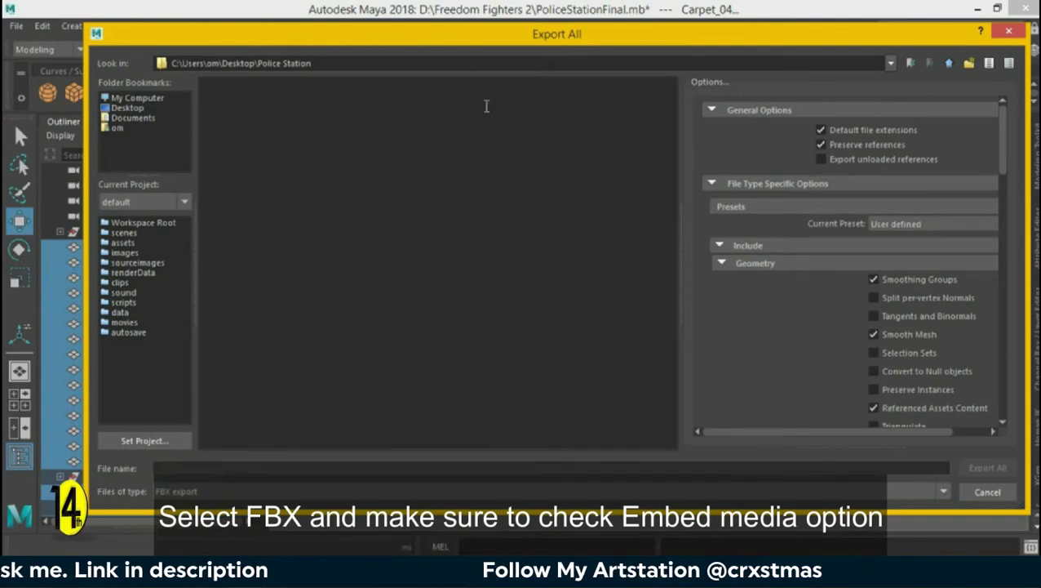
drag(465, 37, 461, 21)
Name the export PoliceStation, tick Embed Media in the FBX options, and export.
click(283, 453)
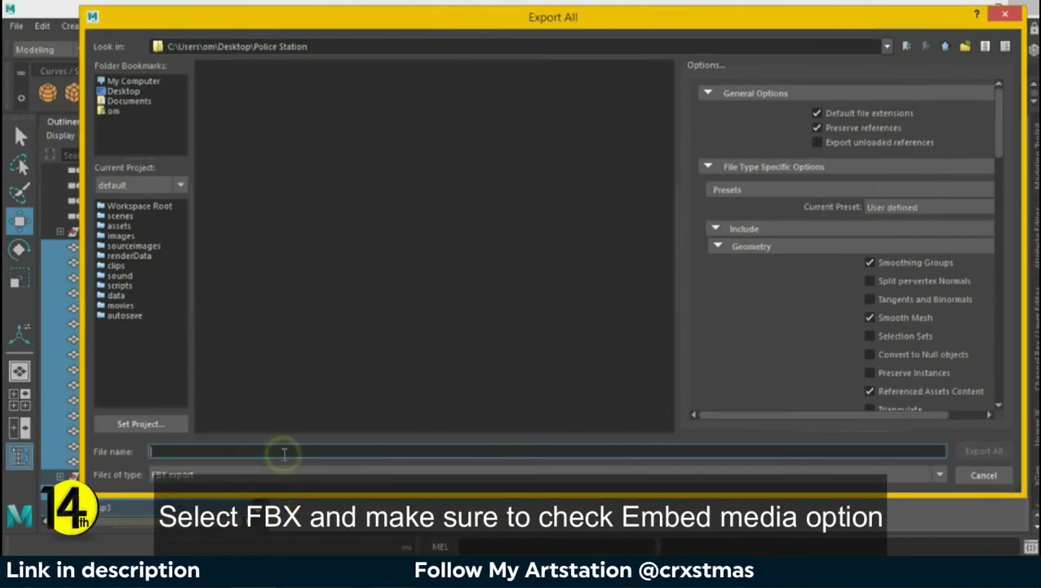
text(PoliceStation)
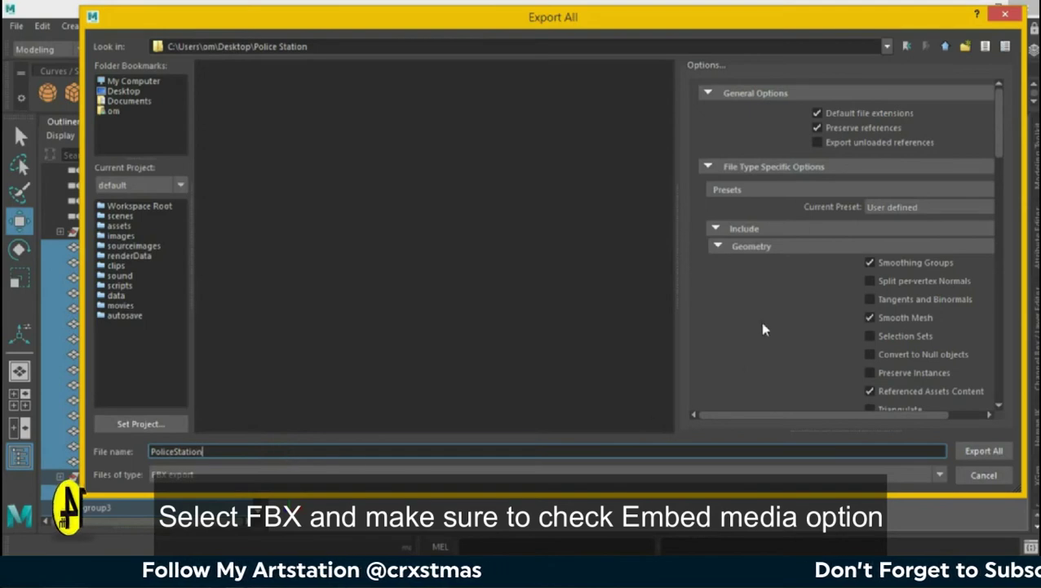
scroll(830, 192, down, 1)
scroll(848, 261, down, 1)
scroll(849, 265, down, 1)
scroll(846, 267, down, 1)
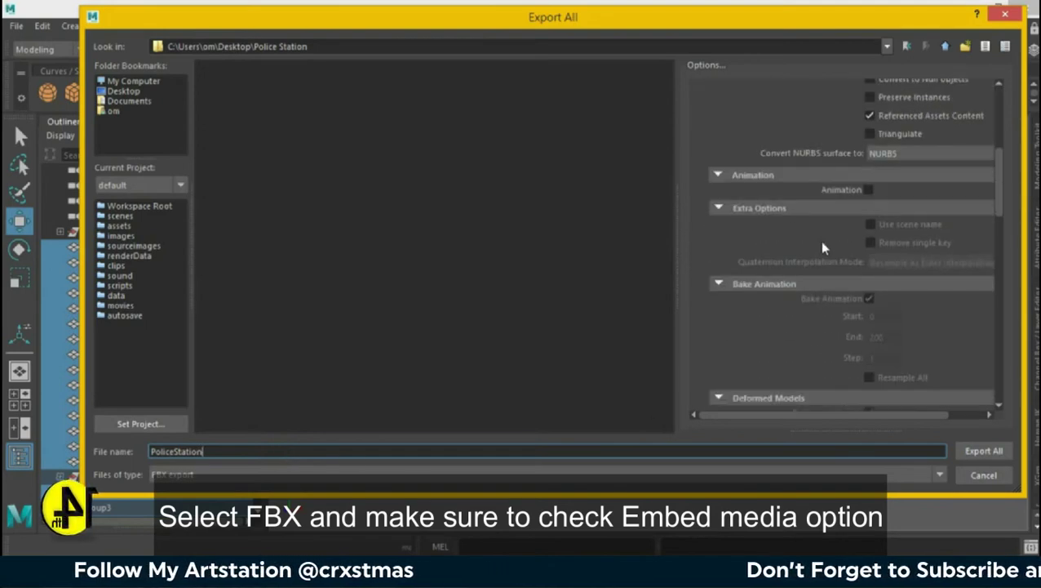
scroll(804, 290, down, 1)
scroll(806, 290, down, 1)
scroll(804, 294, down, 1)
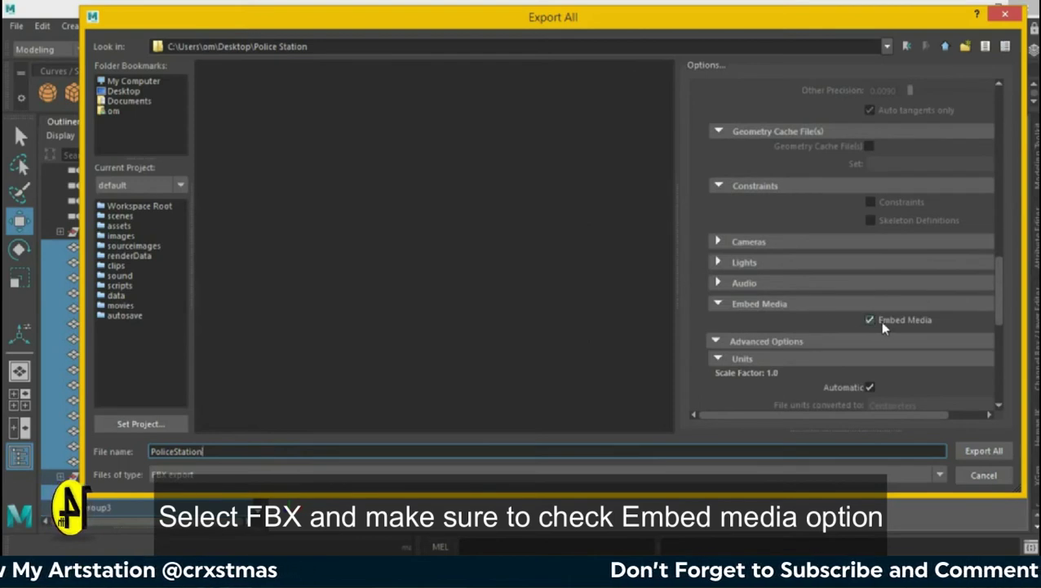
click(995, 450)
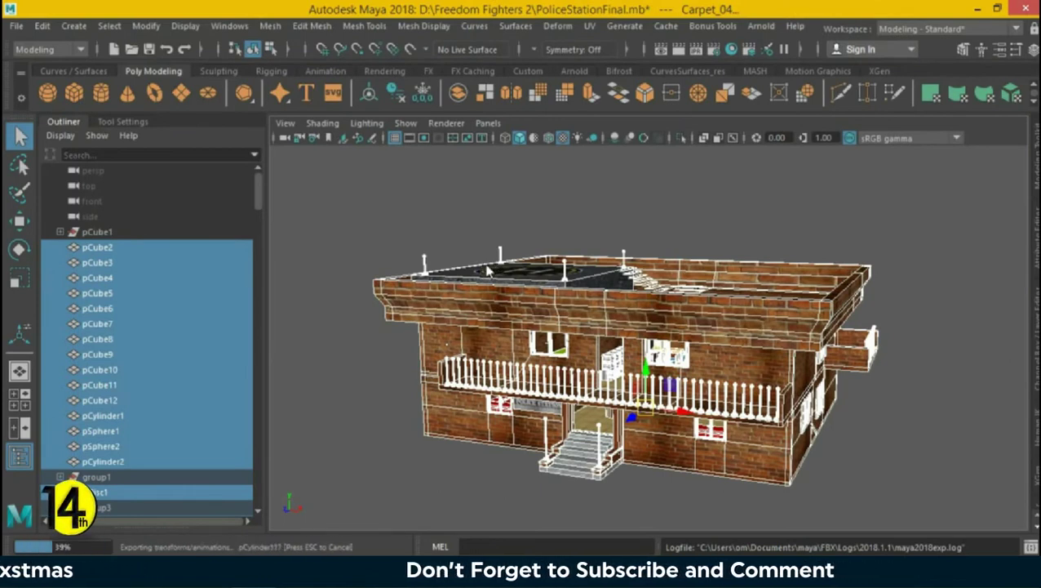
Deselect the model and start a new scene without saving the police station file.
key(w)
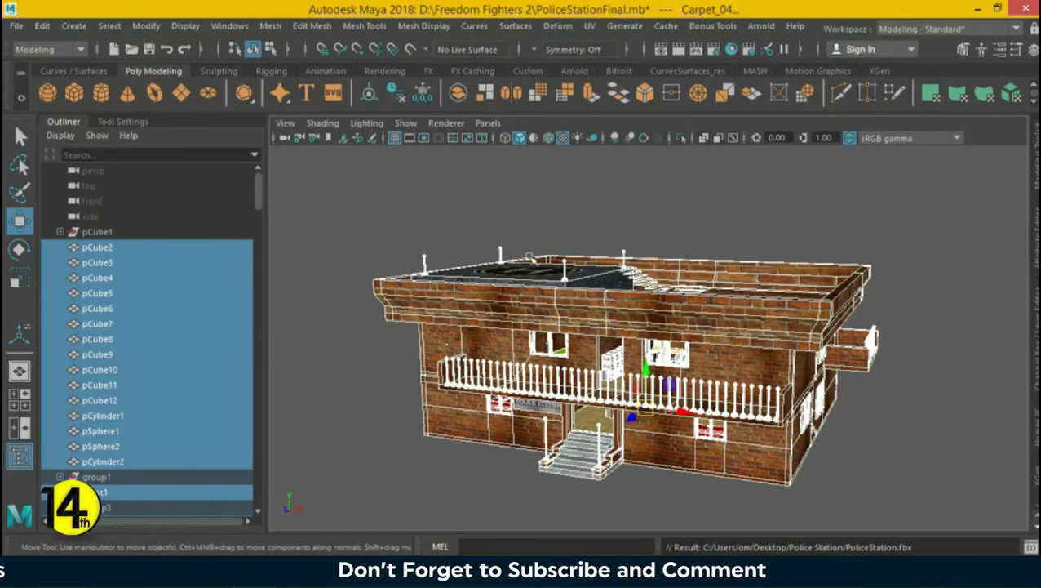
click(468, 226)
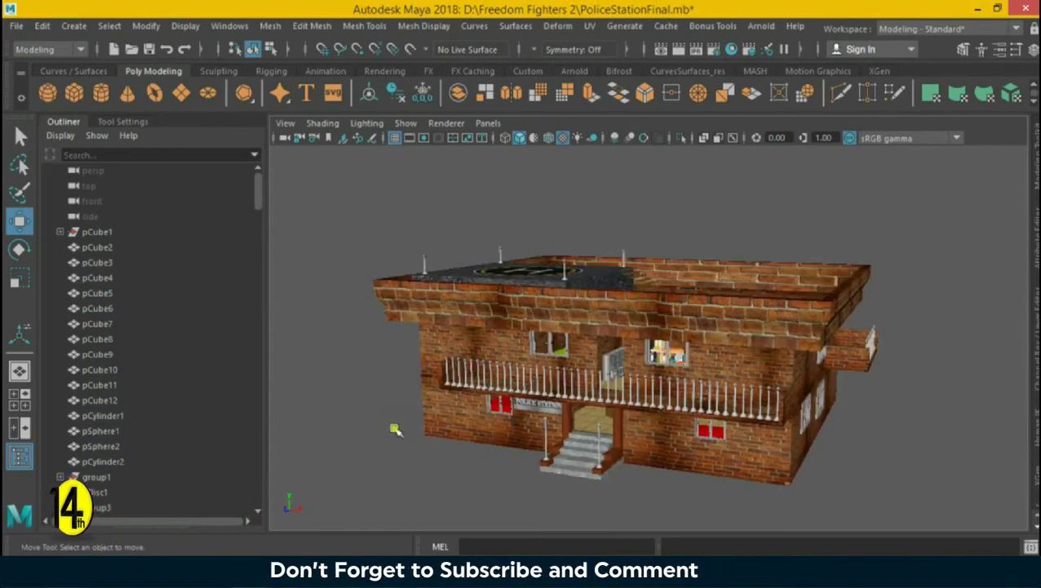
mouse_move(480, 422)
alt+mouse_down()
mouse_move(696, 425)
mouse_move(455, 432)
mouse_move(337, 349)
alt+mouse_up()
click(18, 26)
click(47, 42)
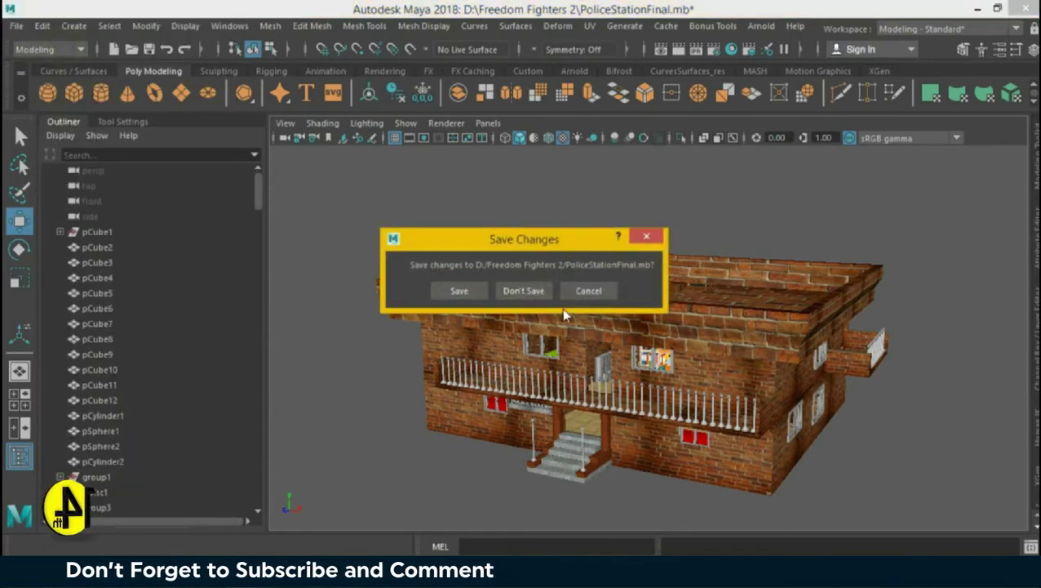
click(548, 292)
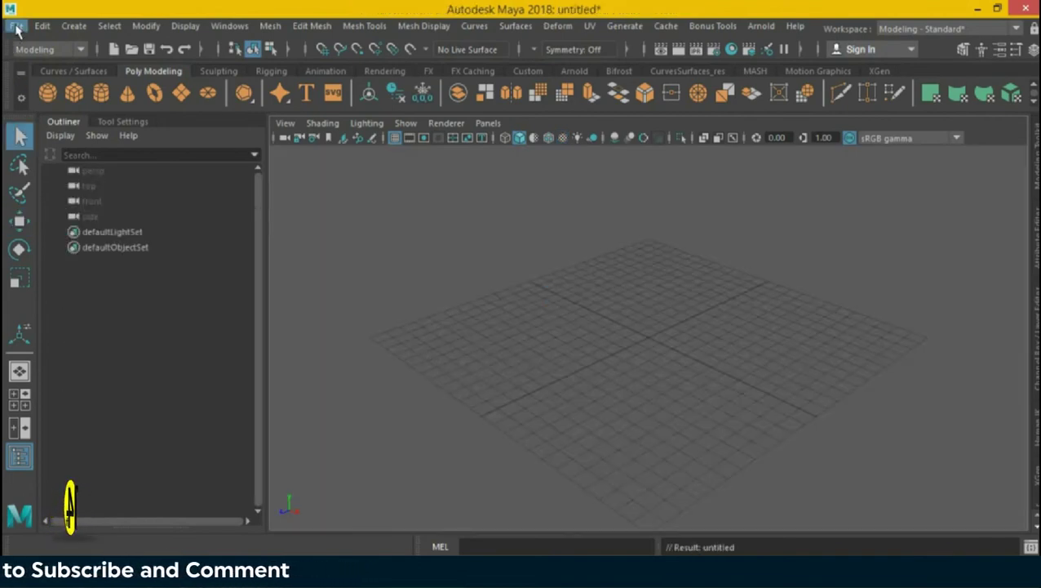
Import PoliceStation.fbx from the Desktop's Police Station folder into the empty scene.
click(16, 25)
click(82, 185)
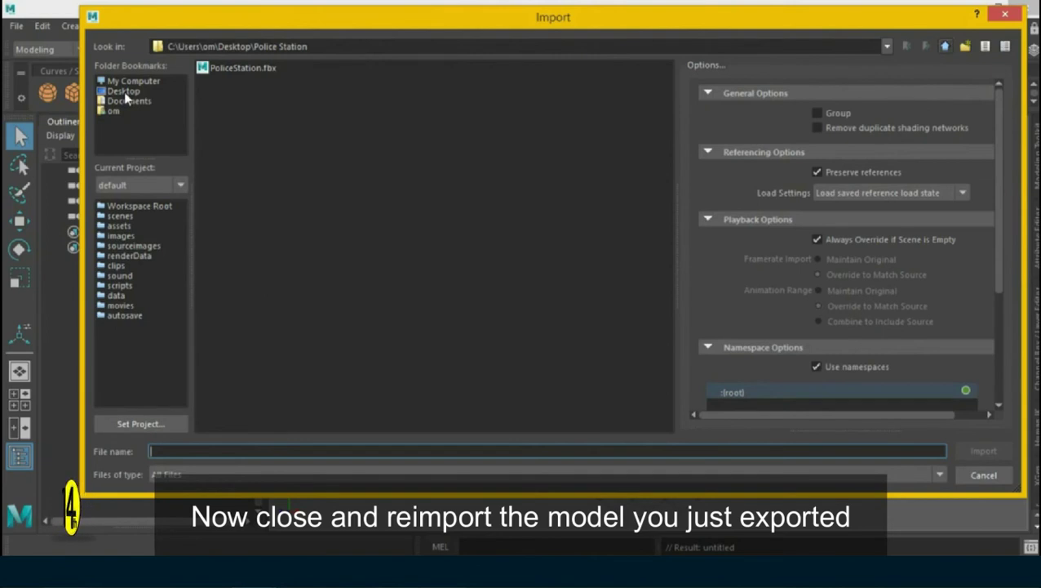
click(126, 95)
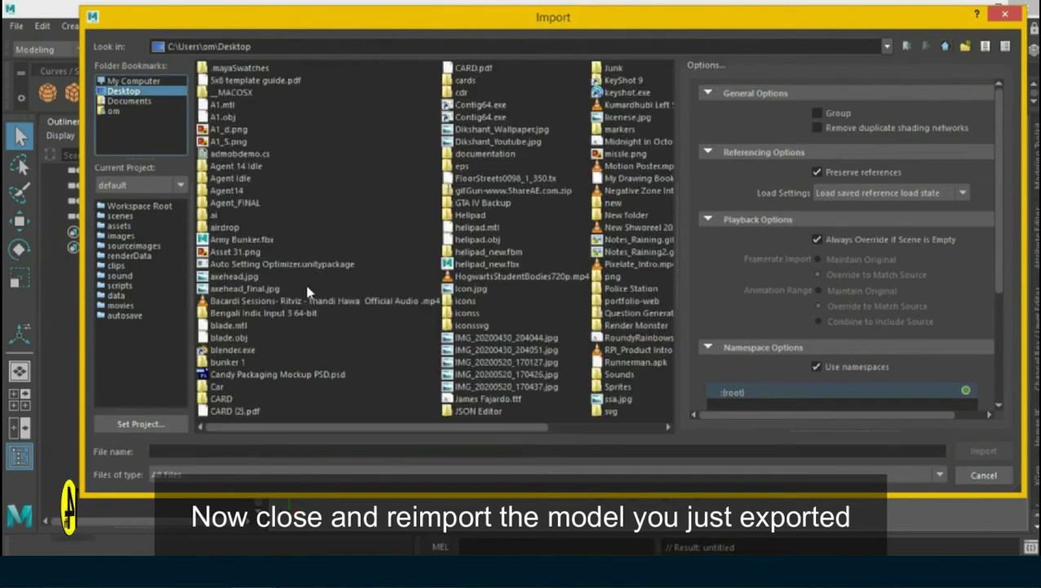
click(232, 193)
key(p)
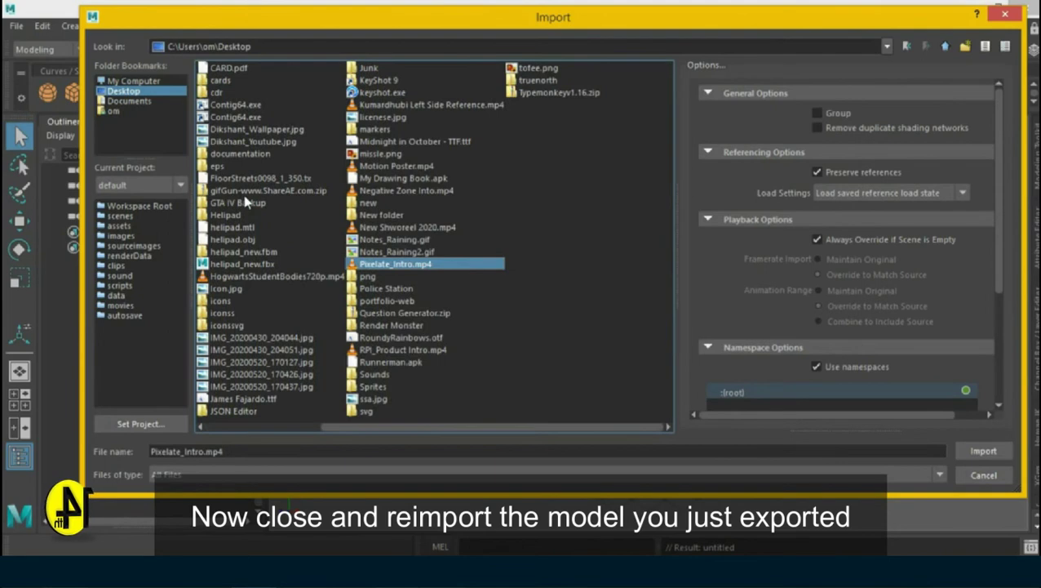
double_click(386, 288)
click(245, 68)
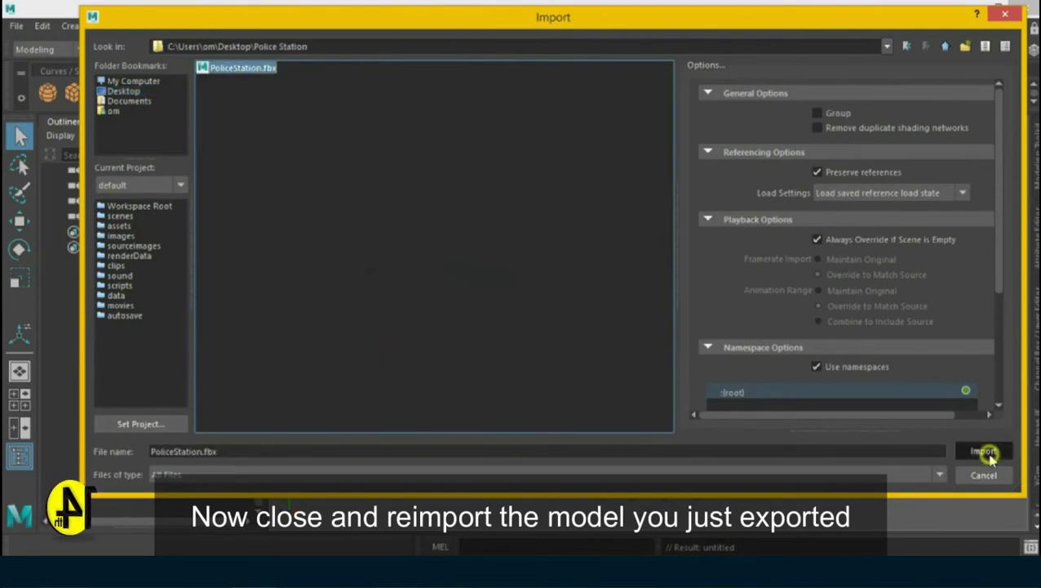
click(986, 453)
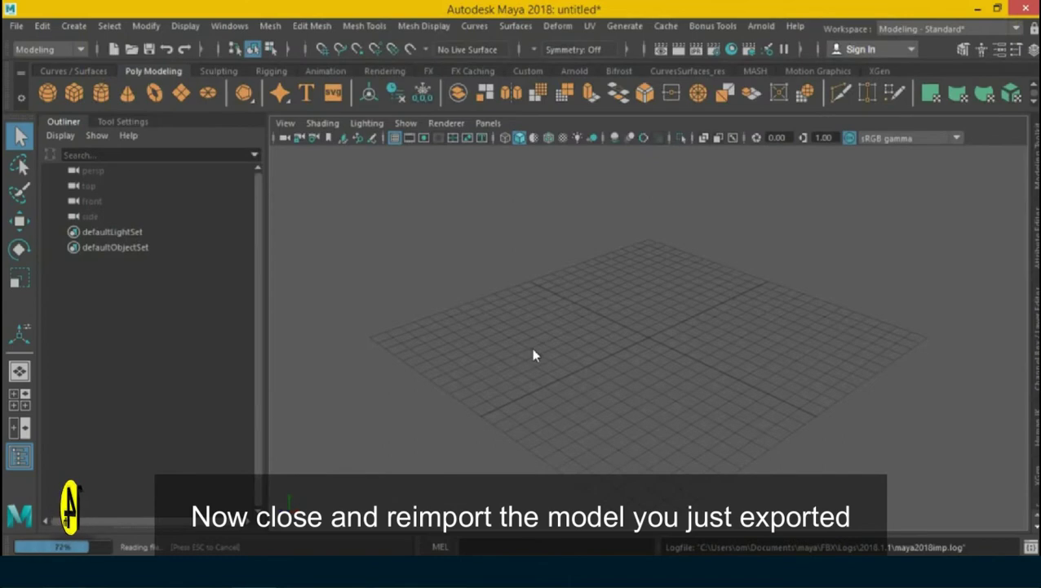
right_click(70, 502)
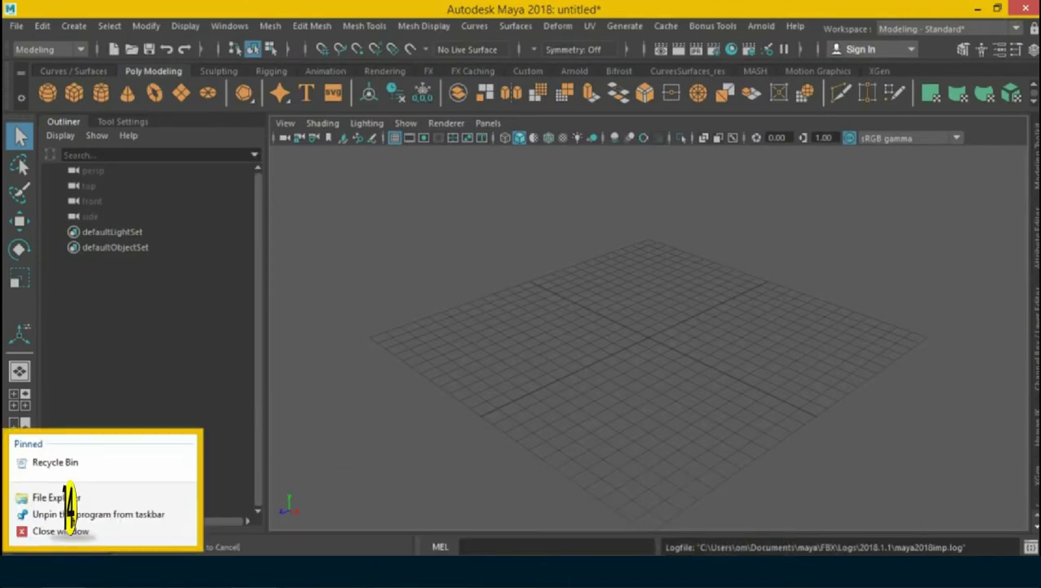
click(49, 497)
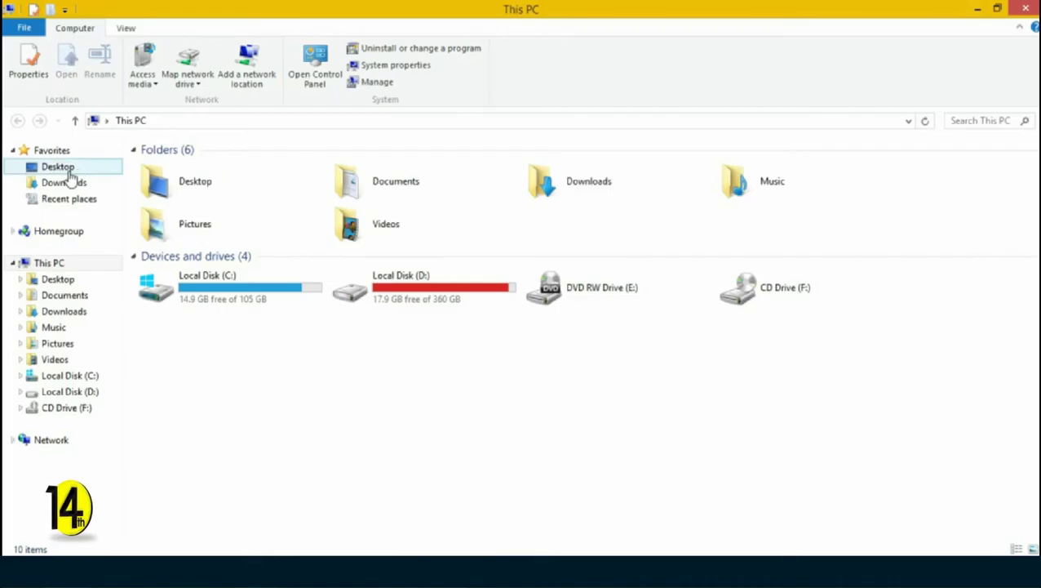
click(1024, 8)
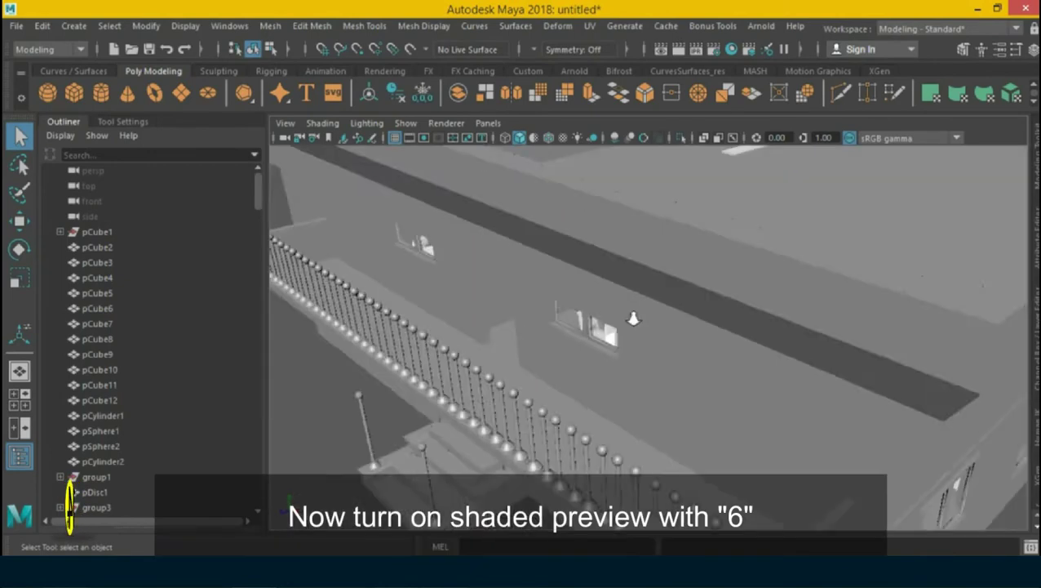
Orbit the reimported house in textured display mode to confirm its brick textures.
alt+drag(633, 318, 638, 339)
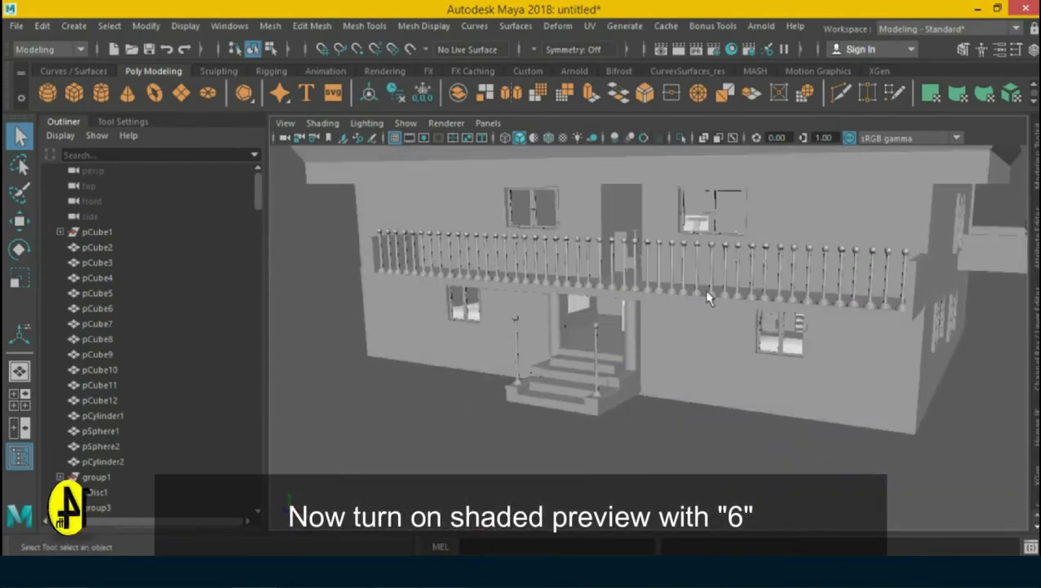
alt+drag(707, 298, 646, 389)
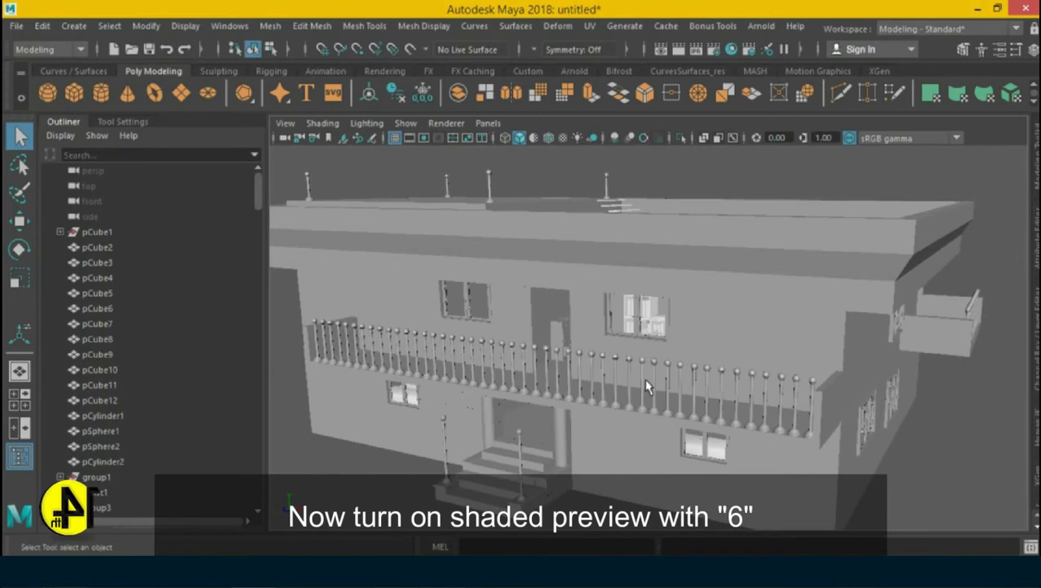
key(6)
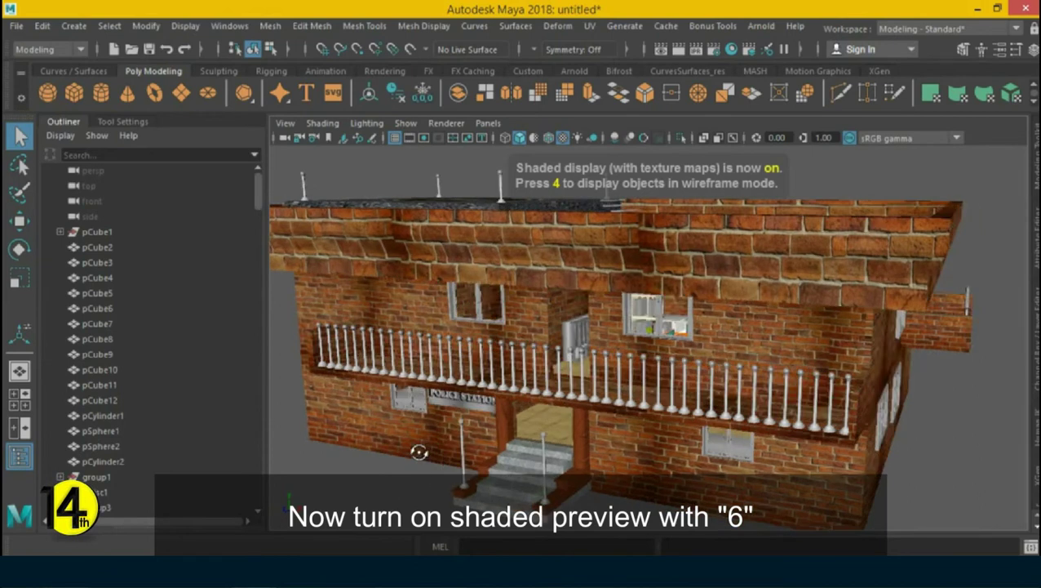
scroll(575, 349, down, 3)
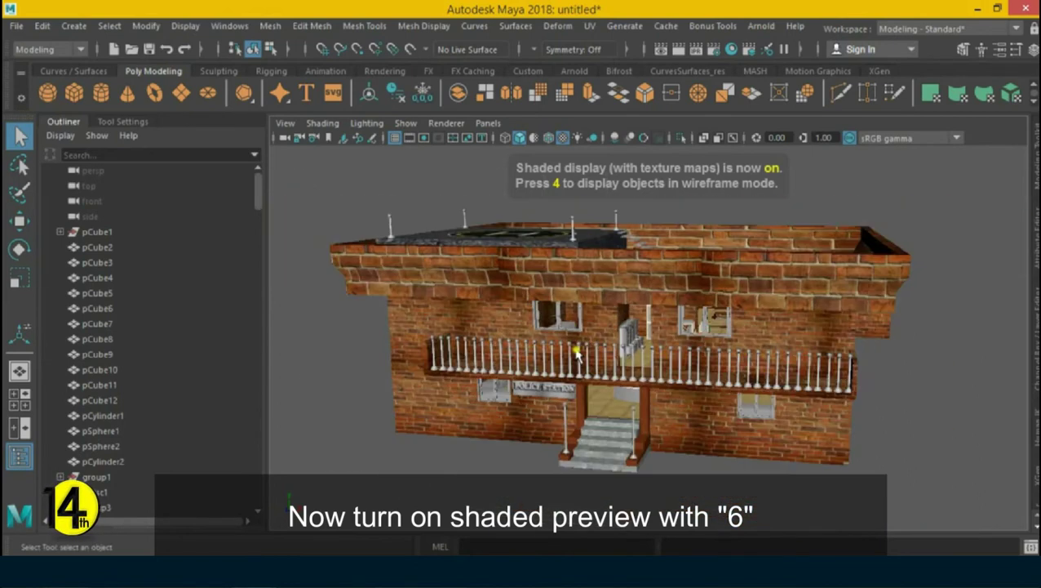
mouse_move(578, 359)
alt+mouse_down()
mouse_move(545, 330)
mouse_move(589, 343)
mouse_move(310, 343)
mouse_move(569, 349)
alt+mouse_up()
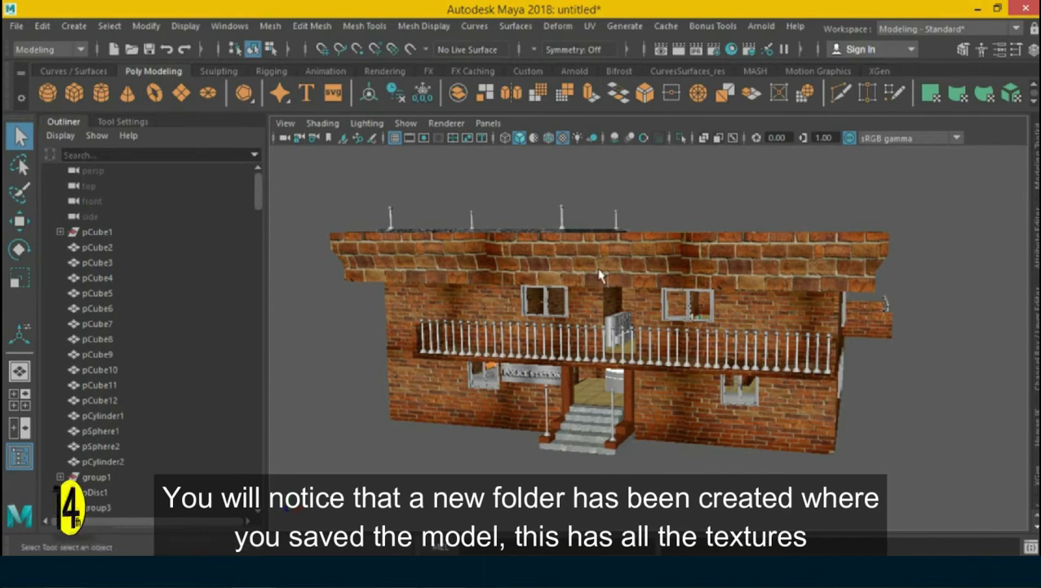
Discard the scene unsaved and select the PoliceStation.fbm folder in File Explorer.
click(15, 26)
click(57, 39)
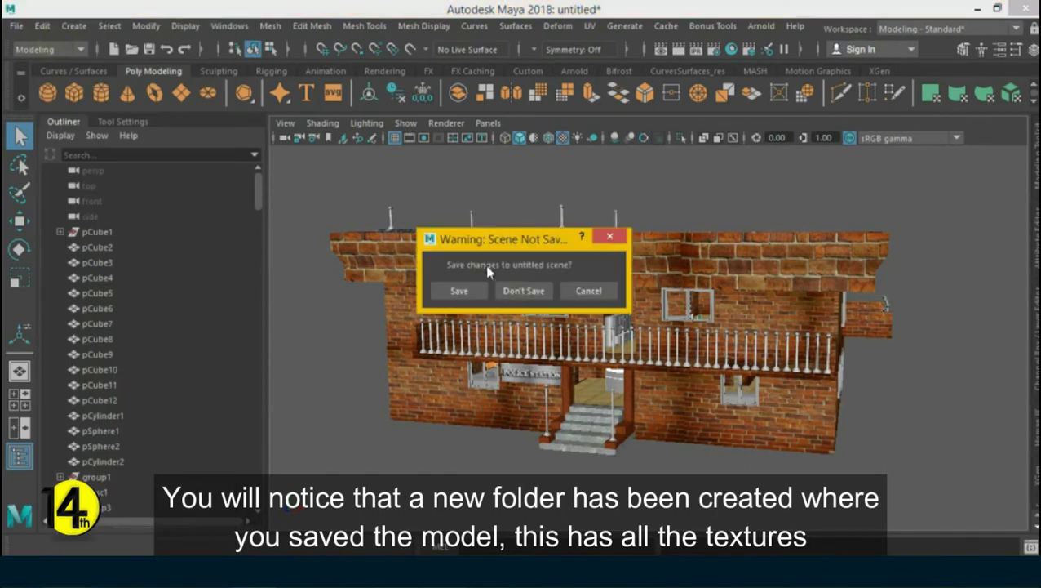
click(509, 292)
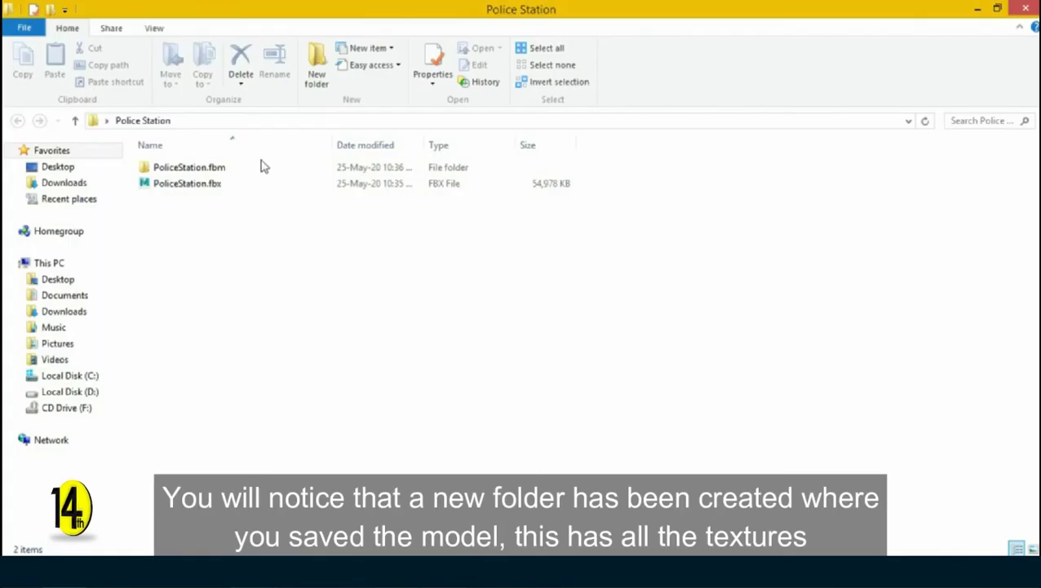
click(217, 168)
Review the 19 textures in PoliceStation.fbm, then select the Police Station folder on the Desktop.
double_click(182, 168)
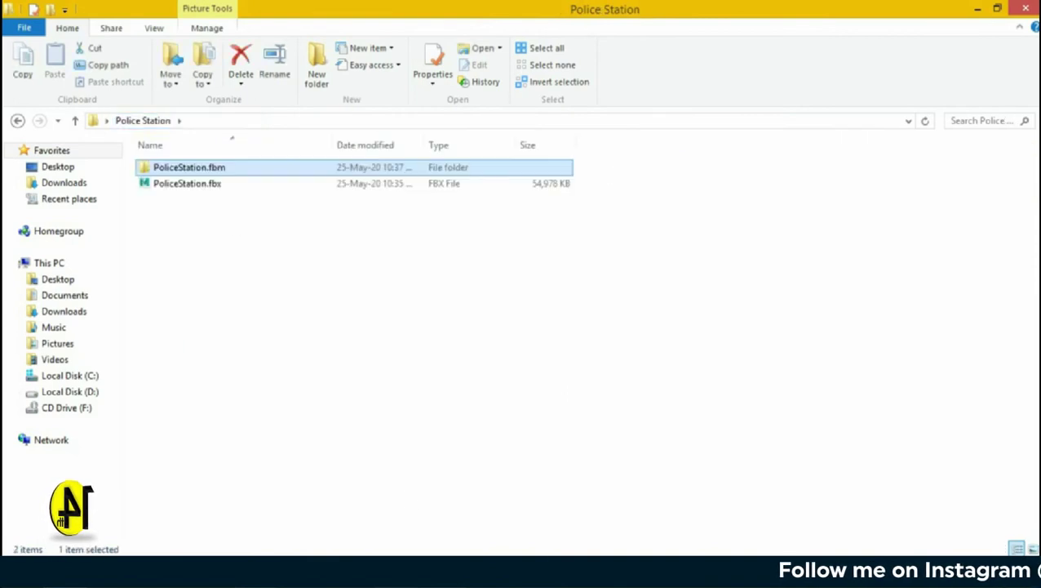
click(394, 563)
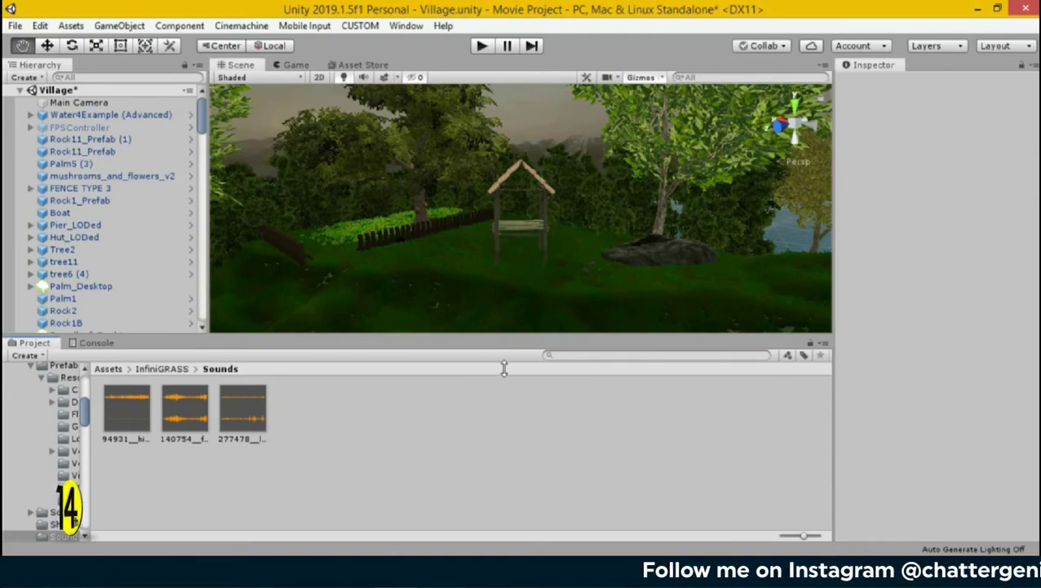
click(108, 369)
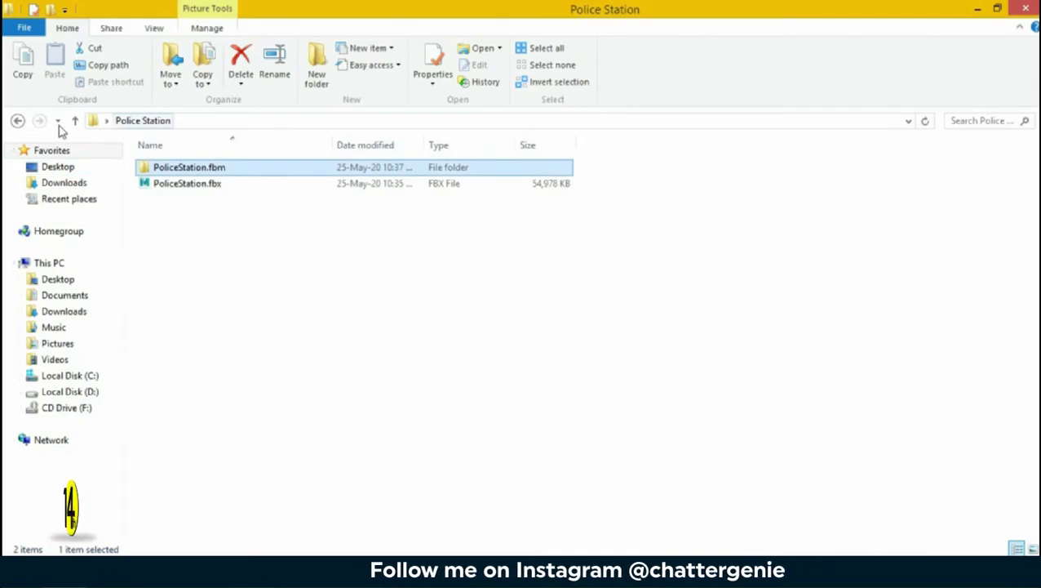
key(Return)
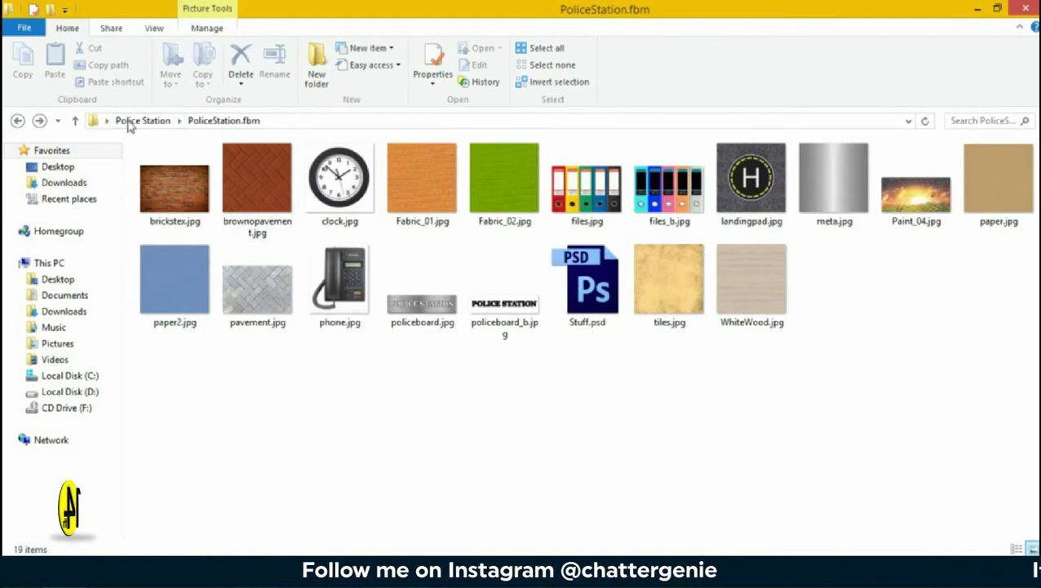
click(59, 167)
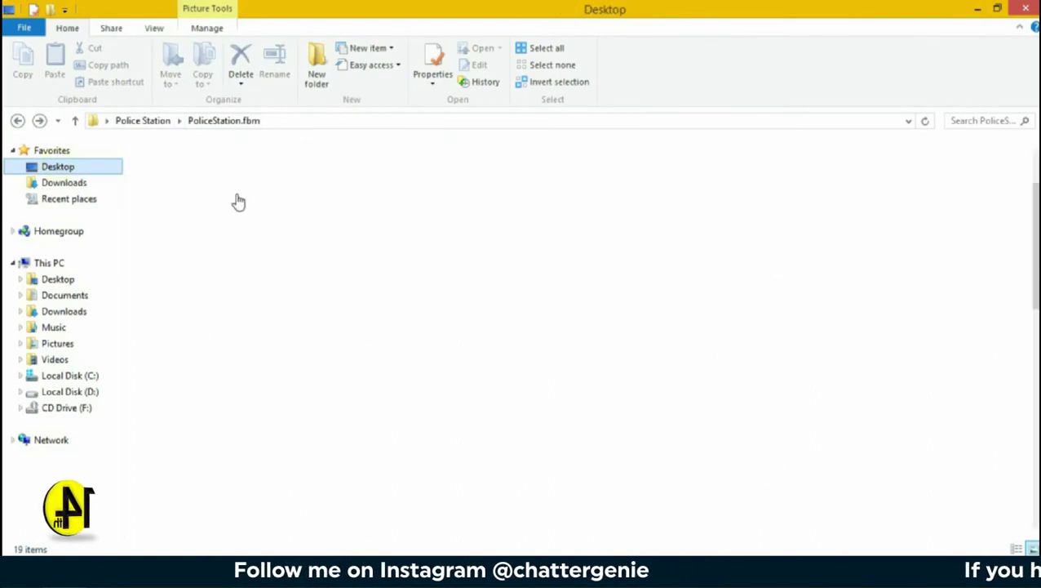
click(203, 275)
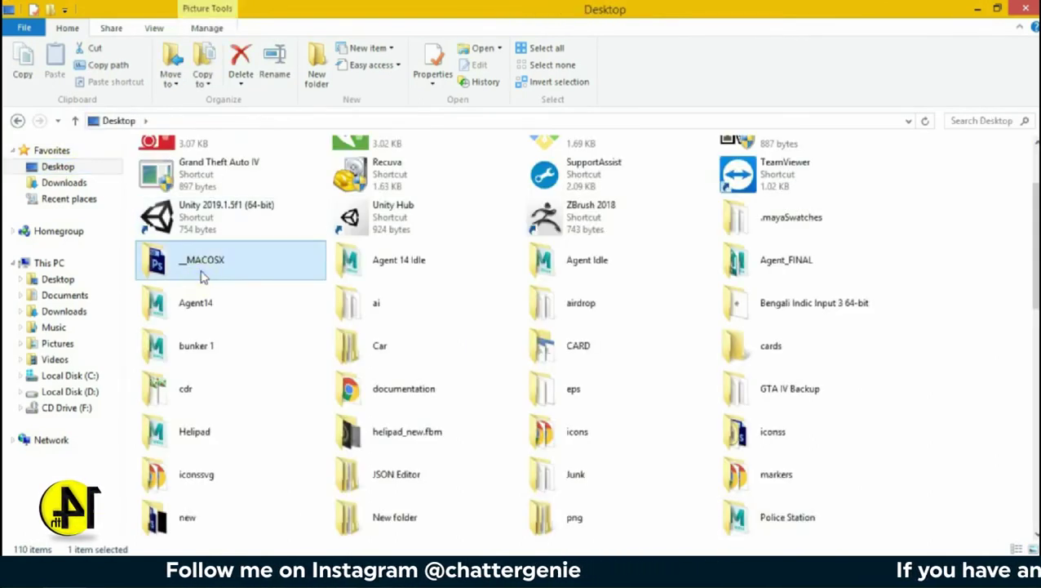
click(749, 510)
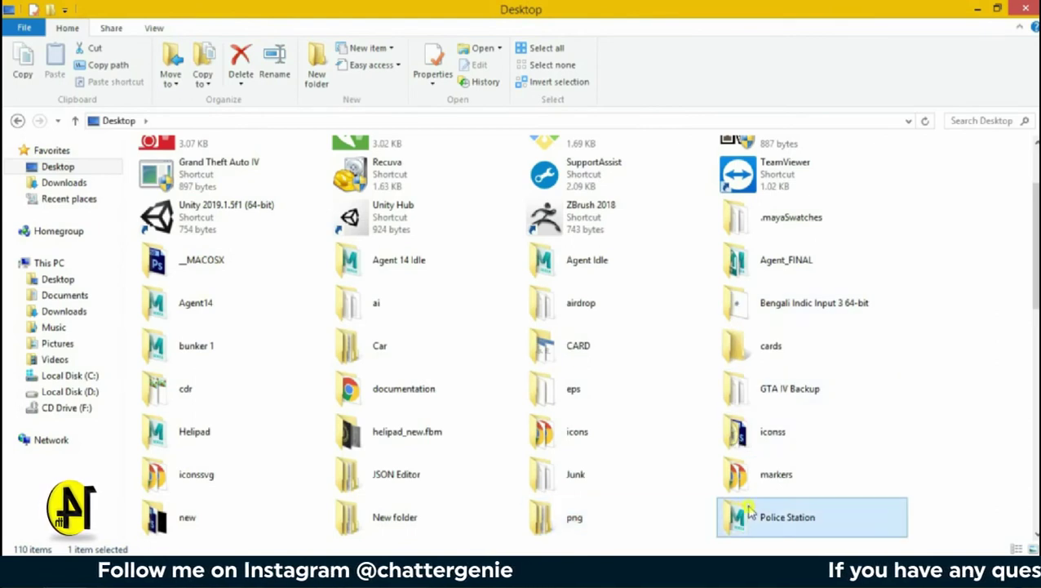
scroll(749, 510, down, 1)
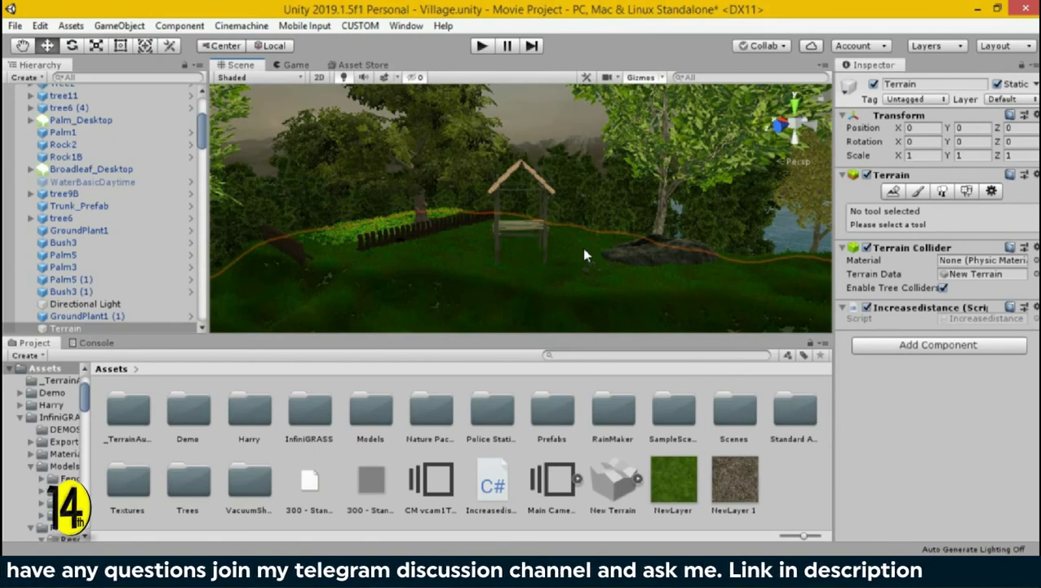
Open the Police Station asset folder and rotate the PoliceStation model preview to check textures.
click(492, 403)
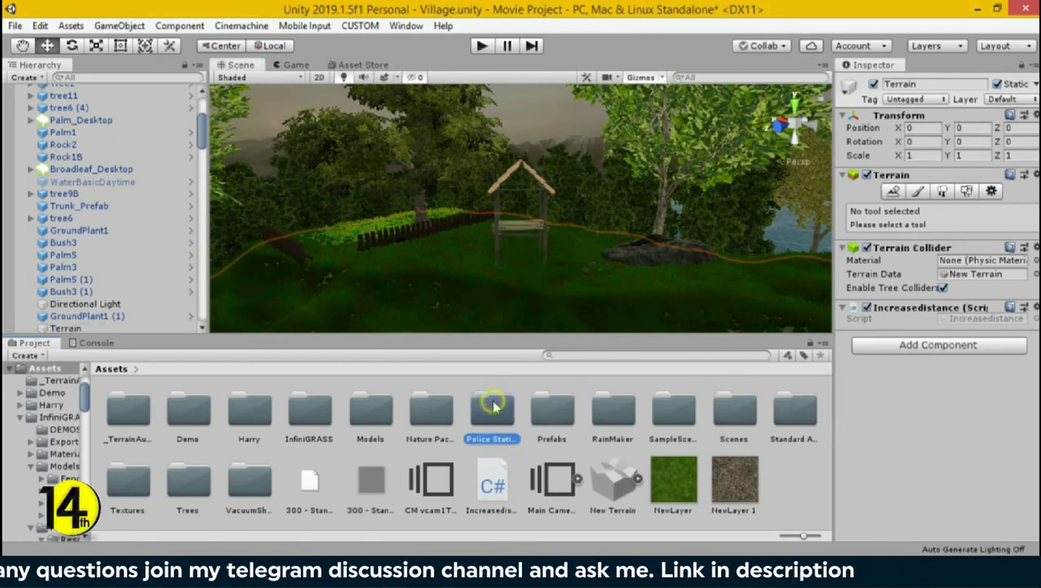
double_click(492, 403)
click(183, 424)
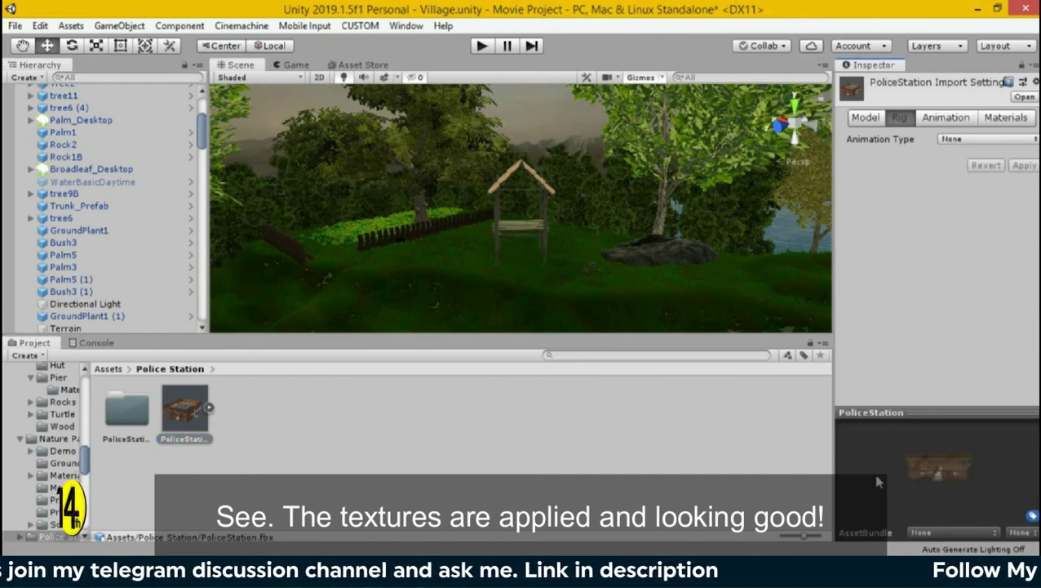
drag(842, 486, 897, 495)
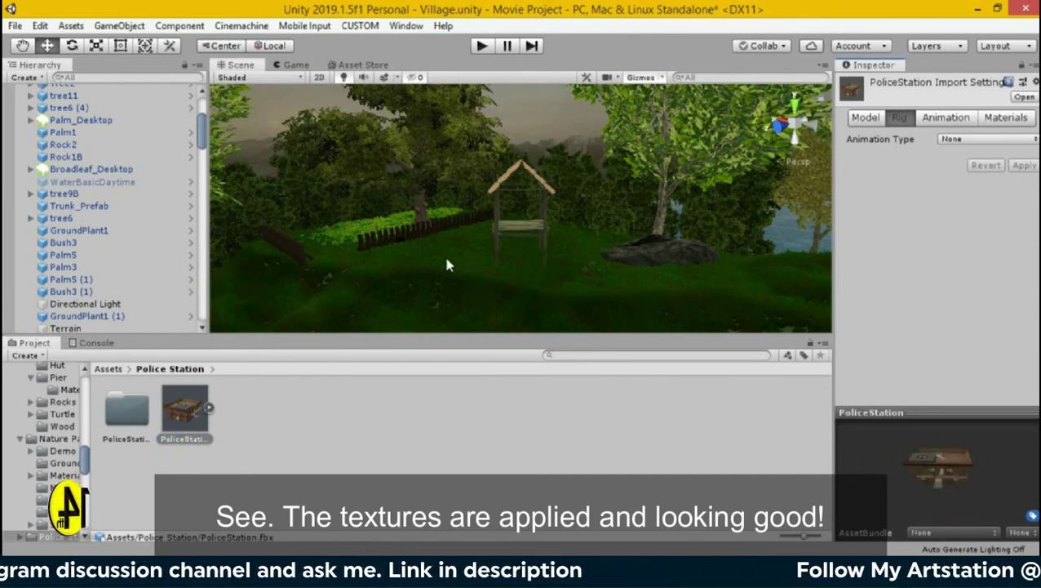
Select Hut_LODed and move it right toward the water, to X 701.2.
alt+drag(446, 264, 451, 223)
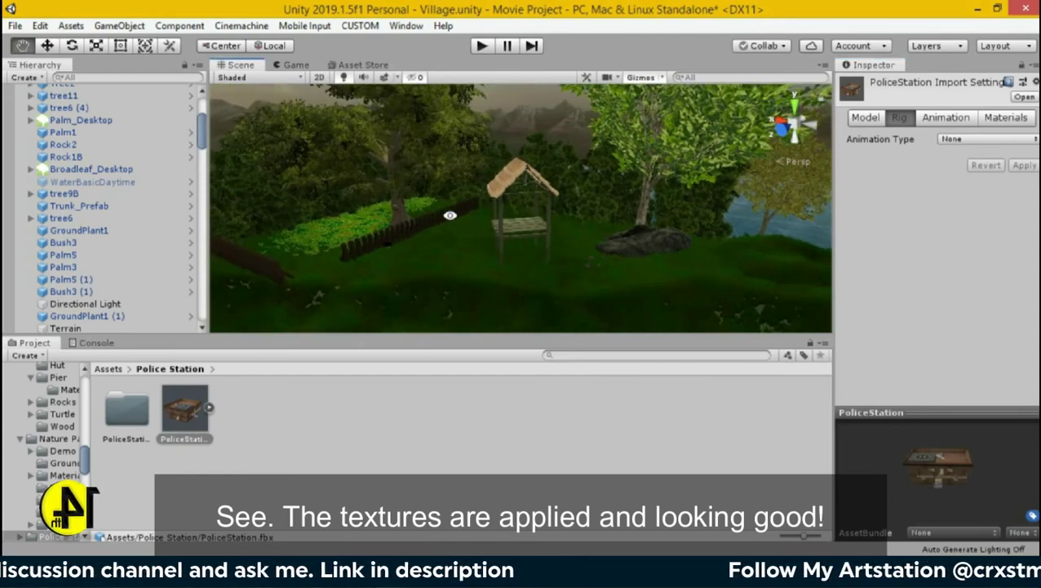
click(519, 231)
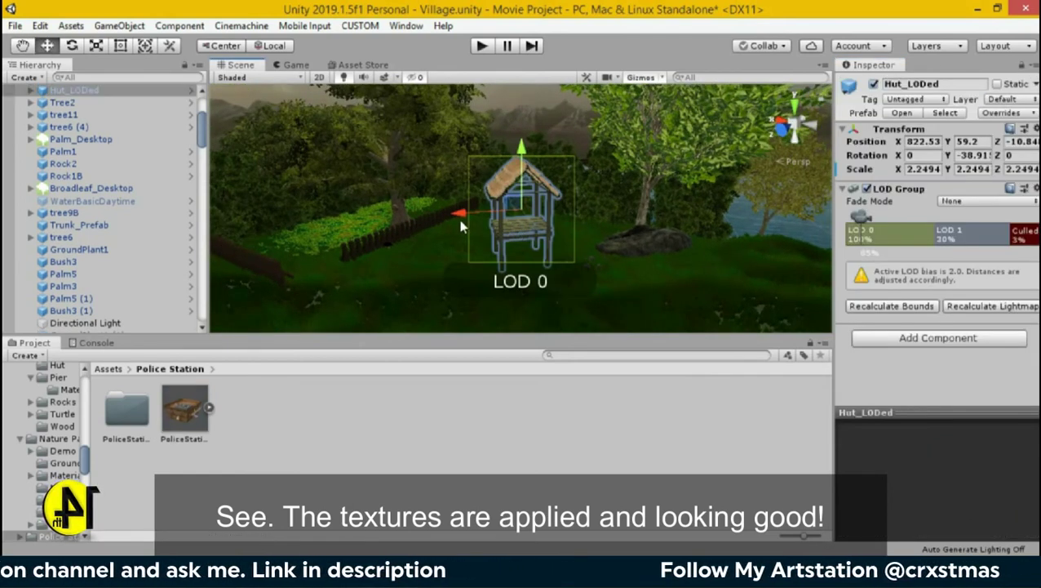
drag(528, 214, 688, 219)
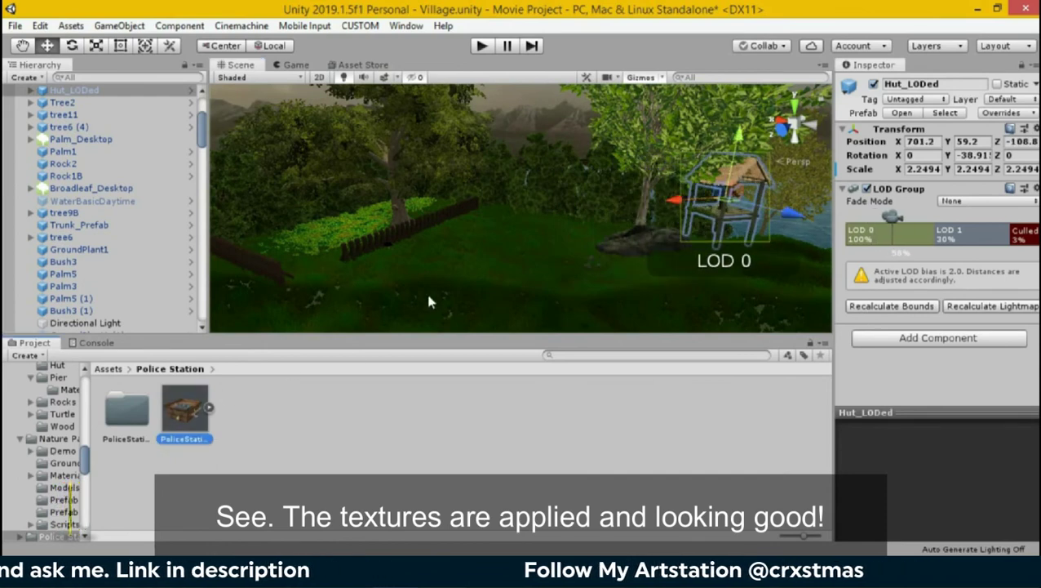
Scale the PoliceStation uniformly to 45.898 and seat it on the ground at Y 38.5.
click(488, 259)
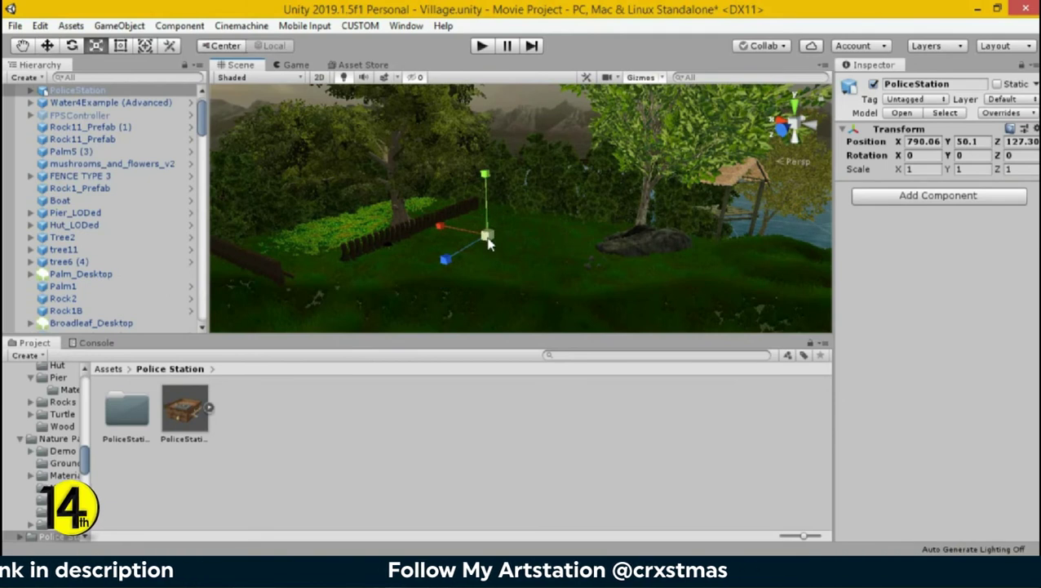
mouse_move(370, 202)
mouse_down()
mouse_move(821, 231)
mouse_move(725, 231)
mouse_up()
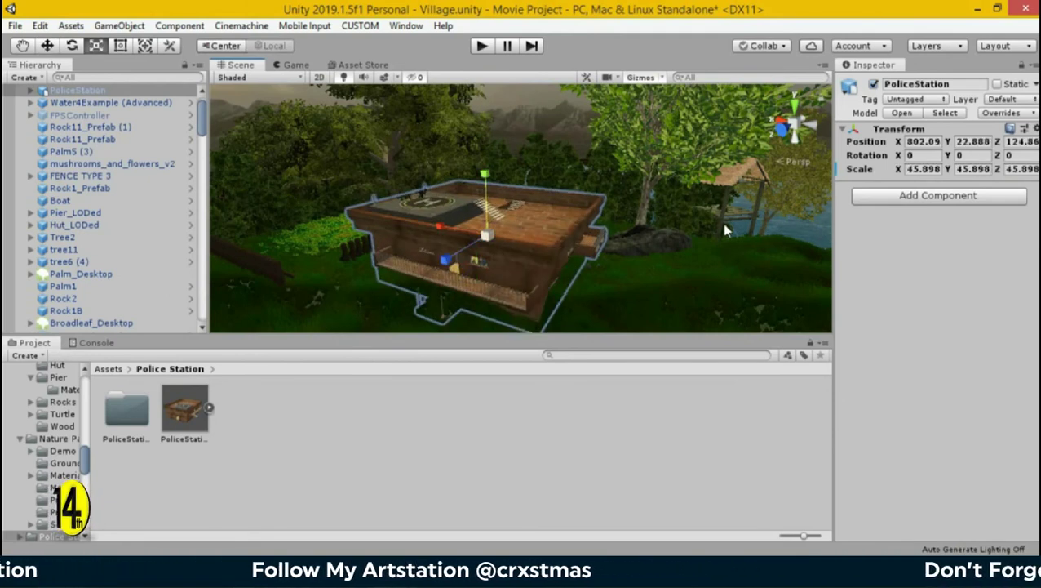
alt+drag(525, 219, 506, 220)
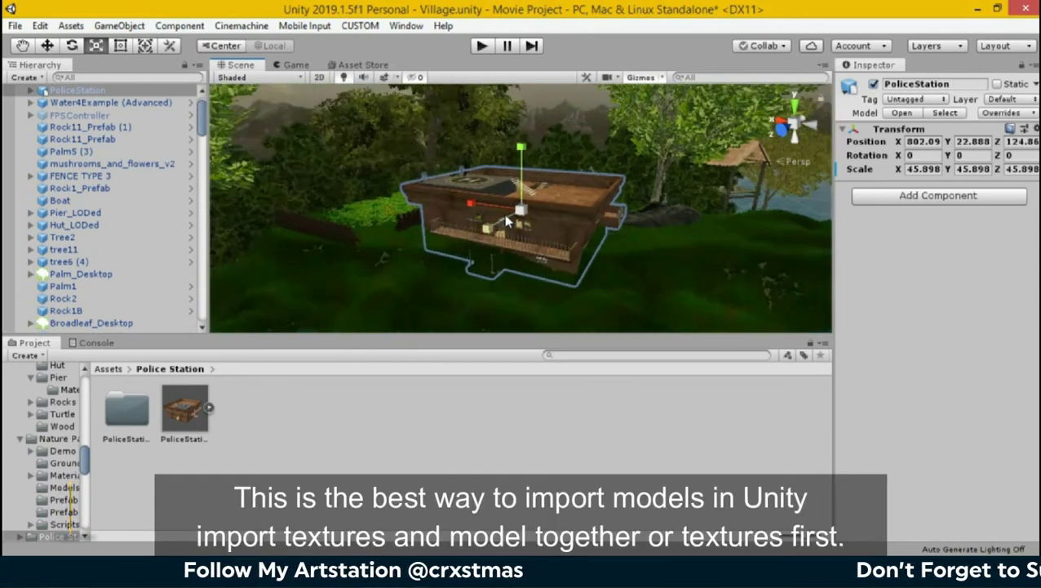
mouse_move(522, 148)
mouse_down()
mouse_move(524, 99)
mouse_move(507, 181)
mouse_move(440, 208)
mouse_up()
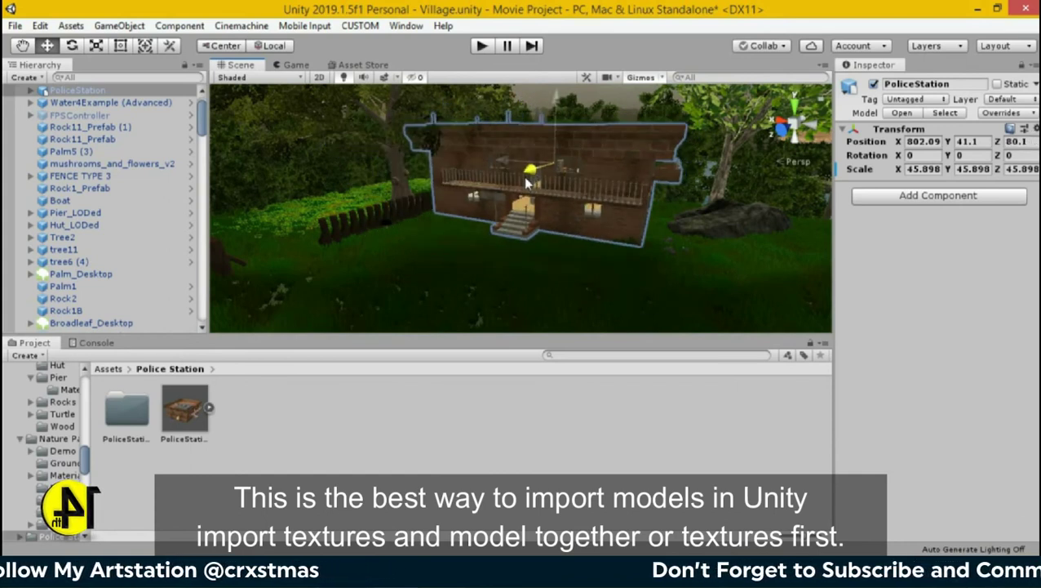
scroll(441, 208, up, 5)
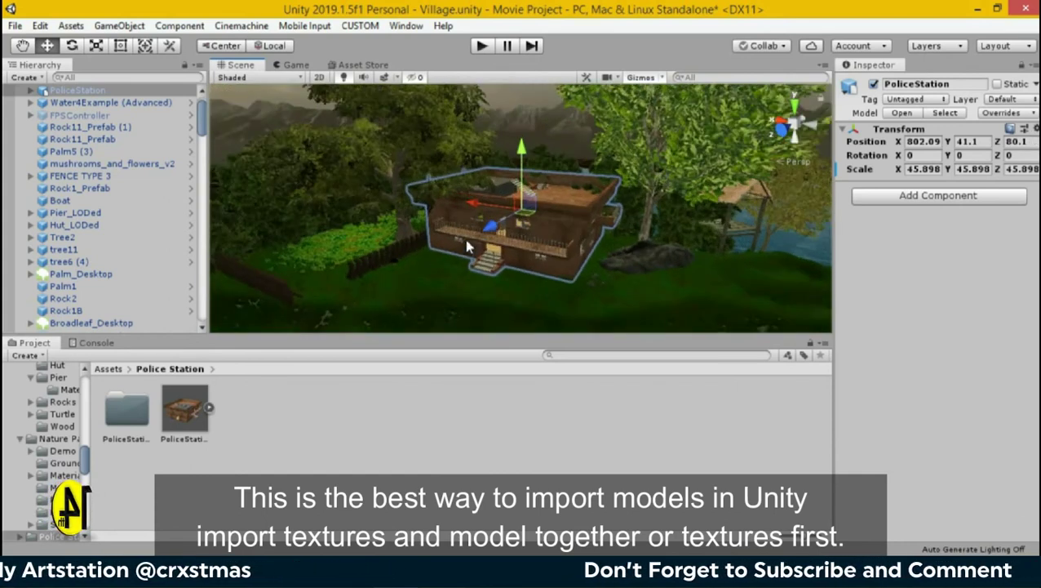
drag(522, 153, 527, 161)
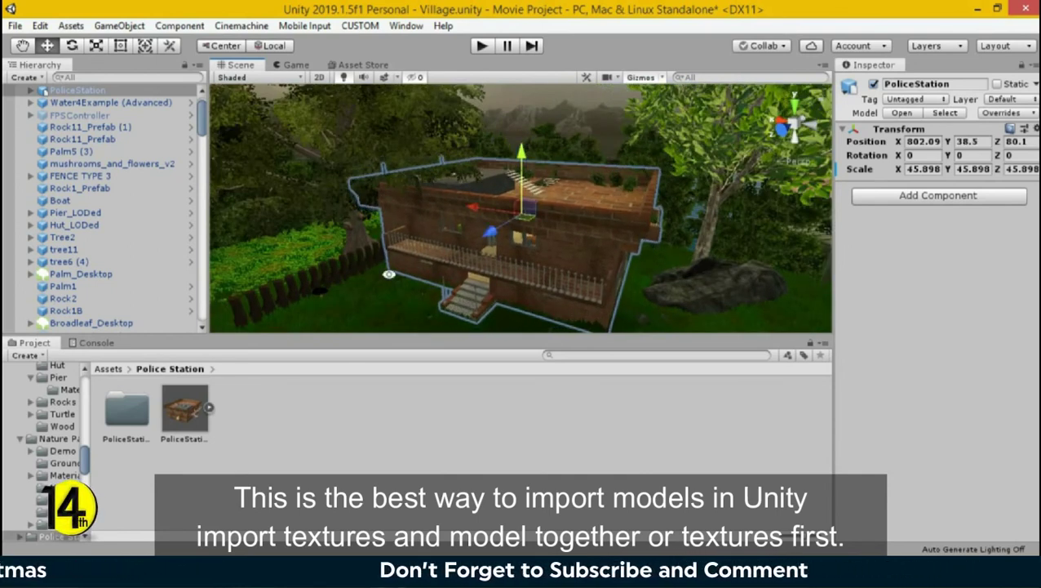
Orbit around the placed police station to view it from the front and left.
mouse_move(391, 270)
alt+mouse_down()
mouse_move(466, 244)
mouse_move(503, 210)
alt+mouse_up()
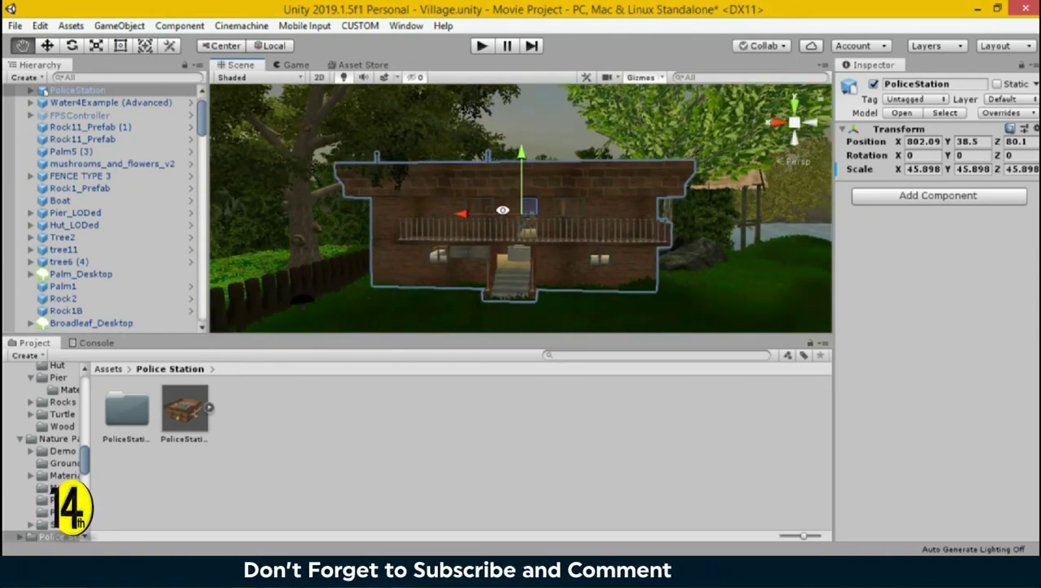
scroll(504, 245, up, 3)
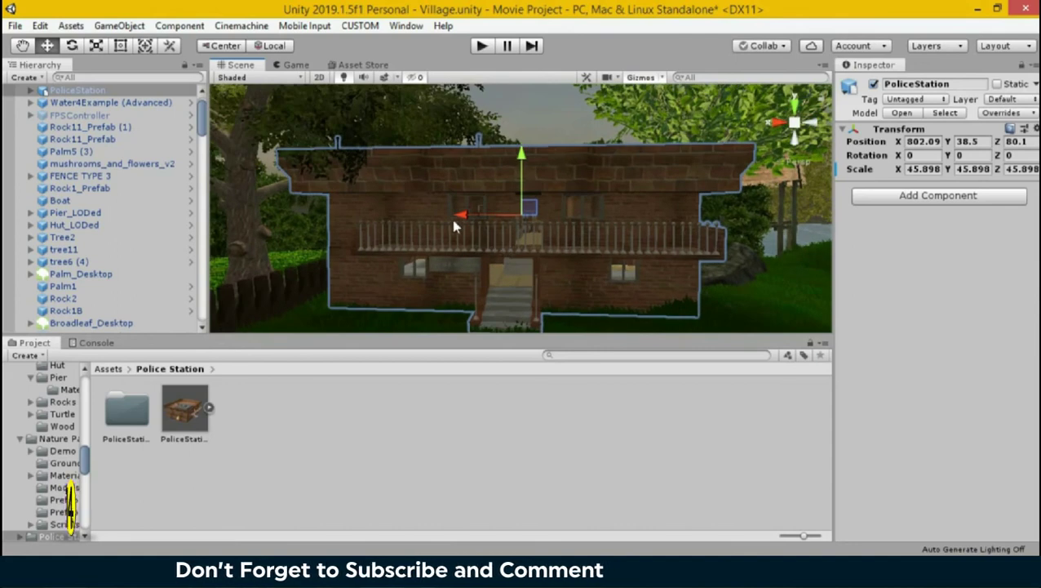
mouse_move(437, 194)
alt+mouse_down()
mouse_move(654, 205)
mouse_move(594, 220)
mouse_move(427, 203)
mouse_move(386, 220)
alt+mouse_up()
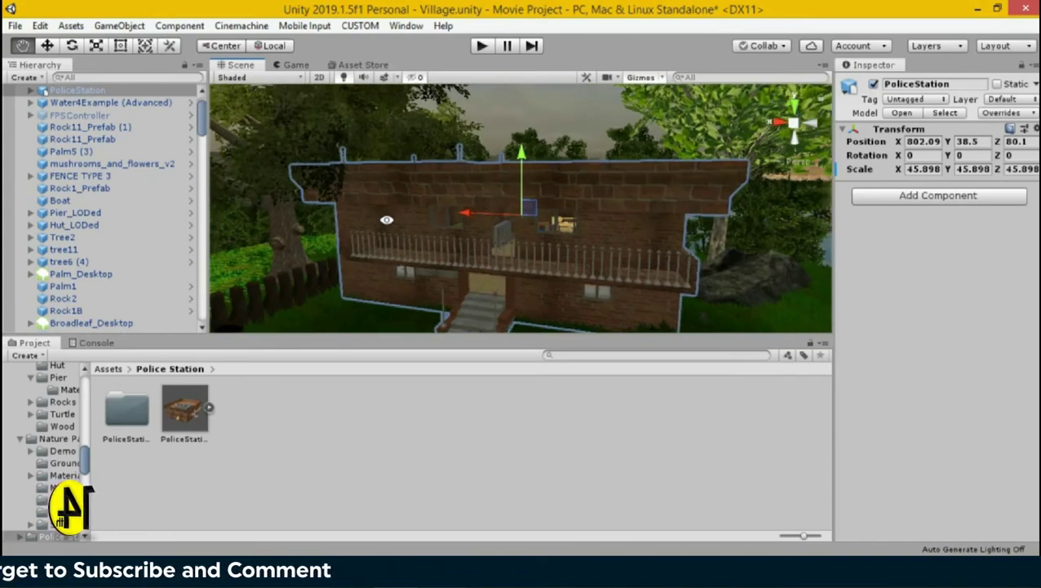